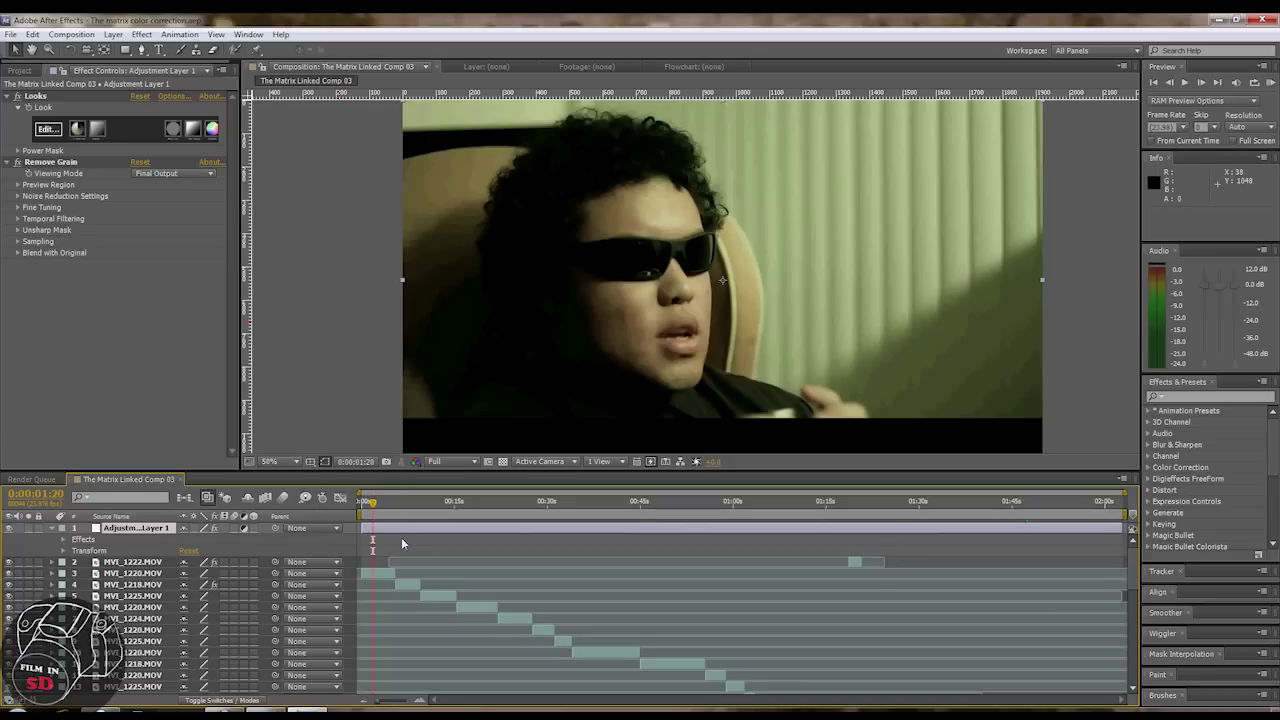
Step: Compare the footage with the adjustment layer's Looks effect disabled and enabled, and disable its Remove Grain effect
left_click_drag(1127, 562, 1117, 534)
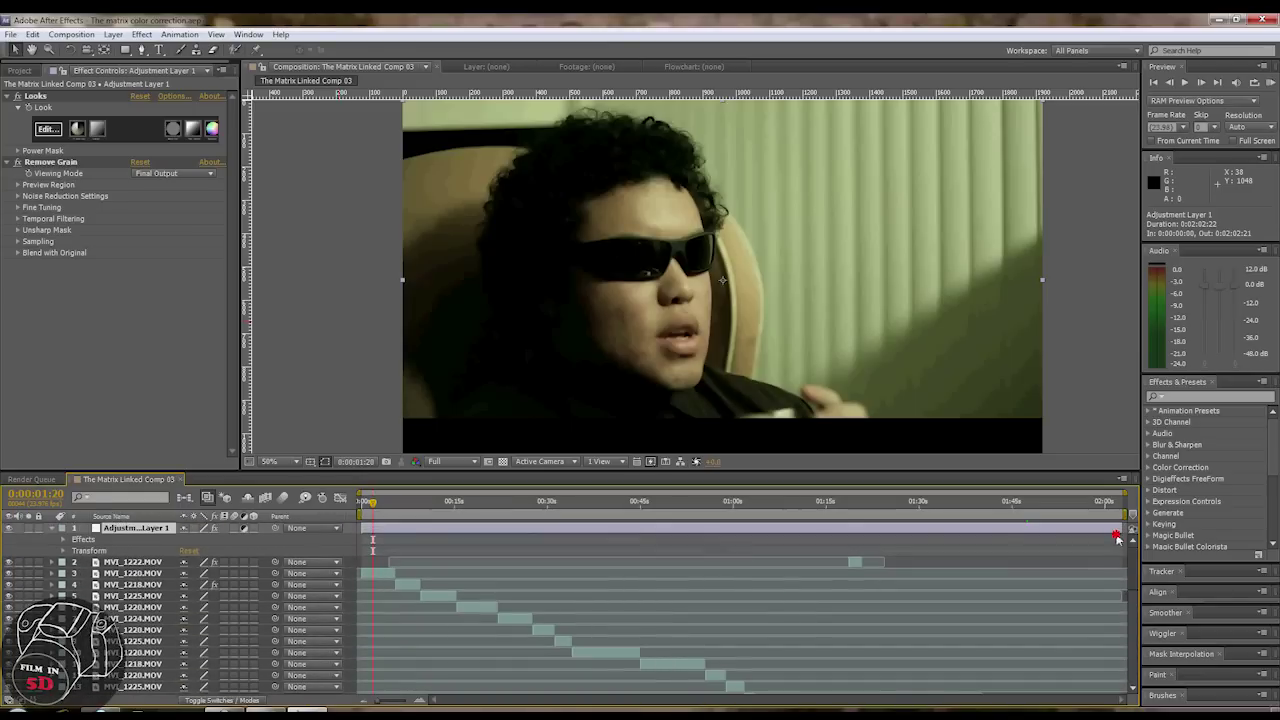
left_click(16, 96)
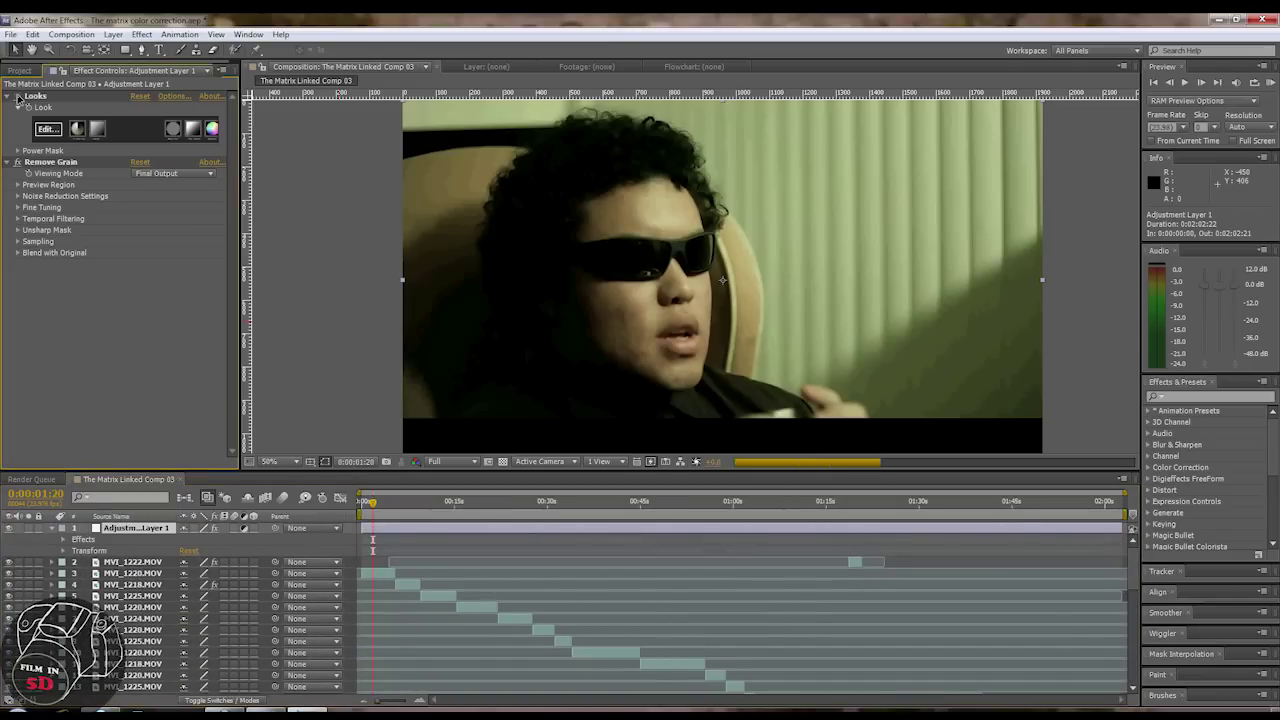
left_click(16, 96)
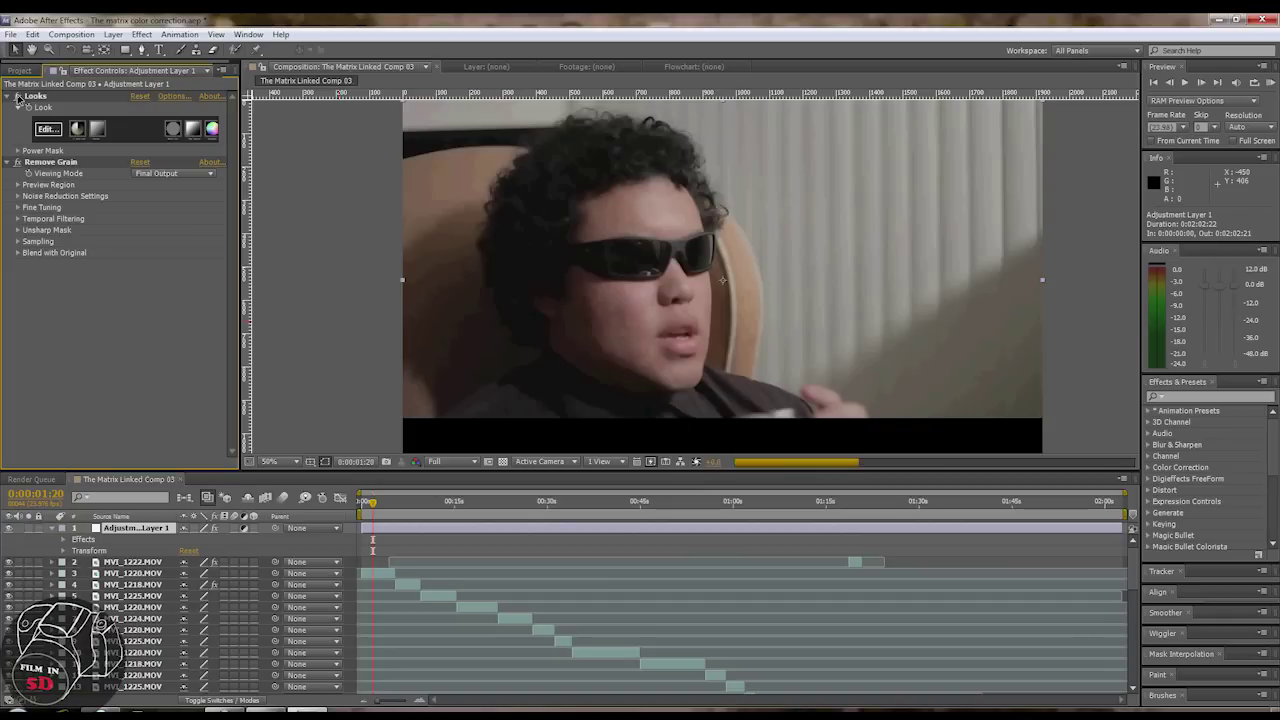
left_click(18, 162)
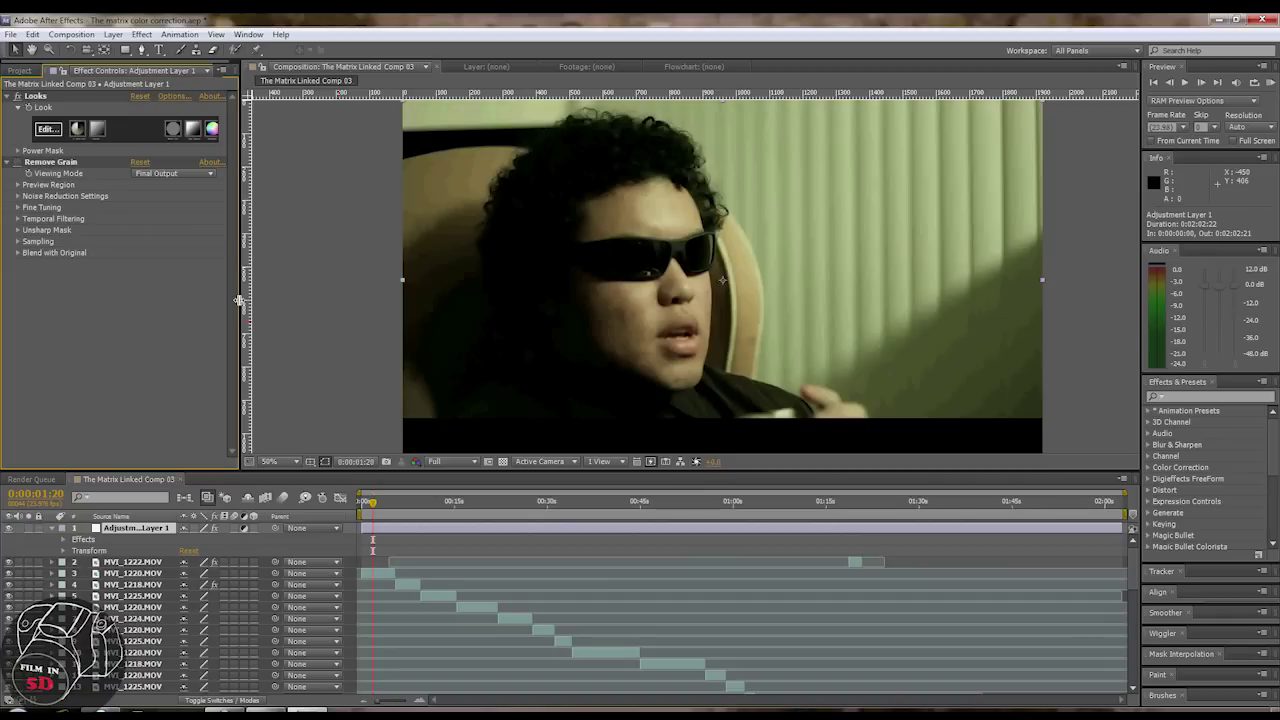
Step: Open the adjustment layer's Looks effect for editing and apply the Neo preset from the Popular Film looks
left_click(44, 130)
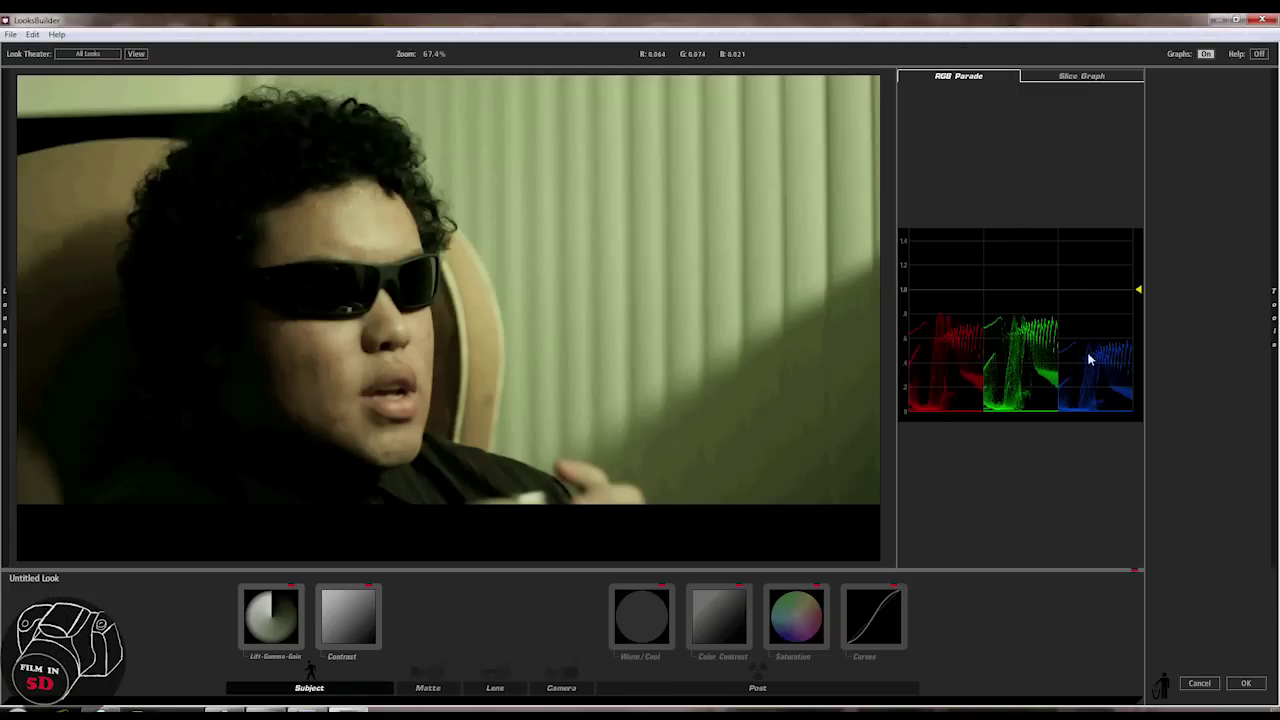
mouse_move(6, 317)
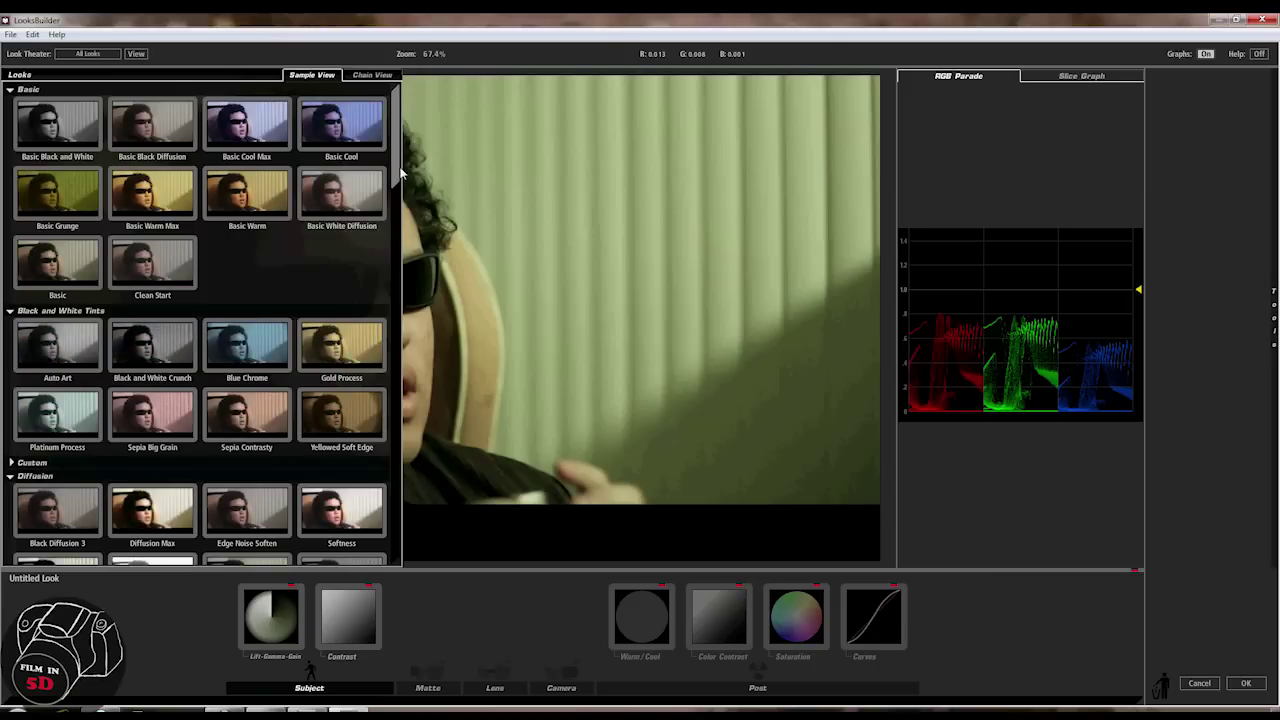
left_click_drag(398, 175, 396, 362)
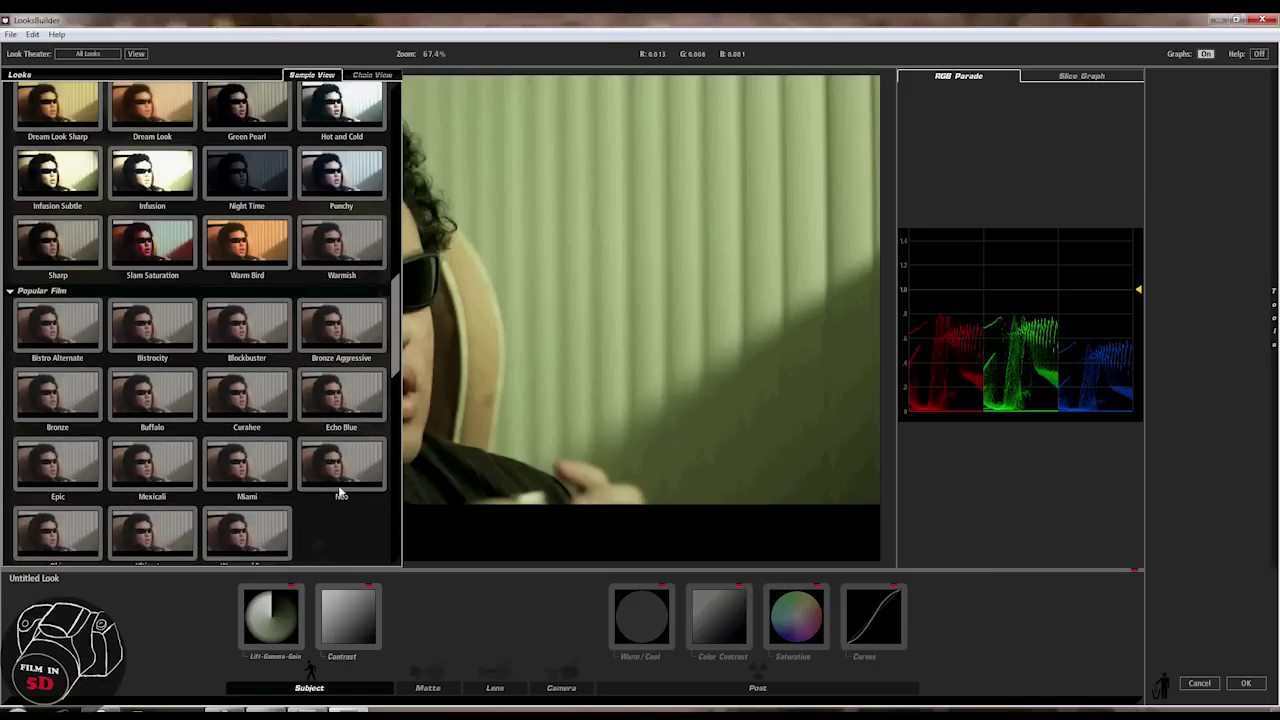
left_click(335, 469)
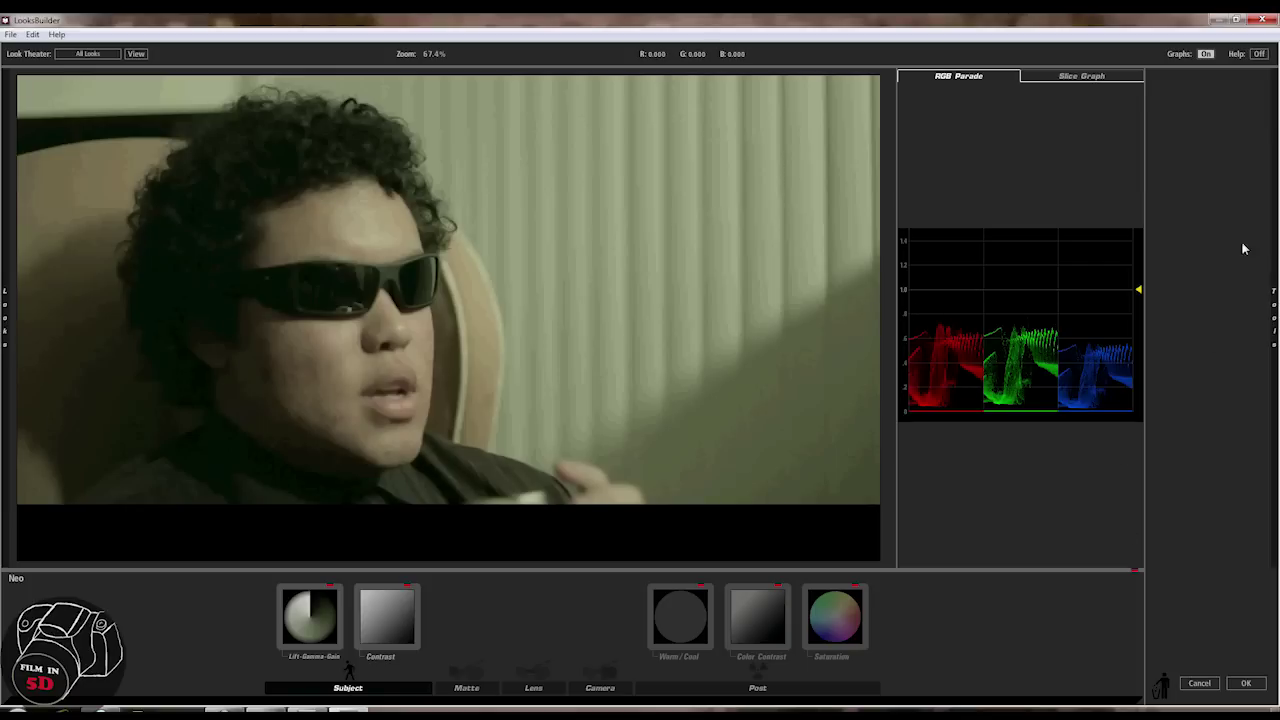
Step: Add a Curves tool to the look's Post stage and shape its RGB curve into an S for more contrast
mouse_move(1274, 270)
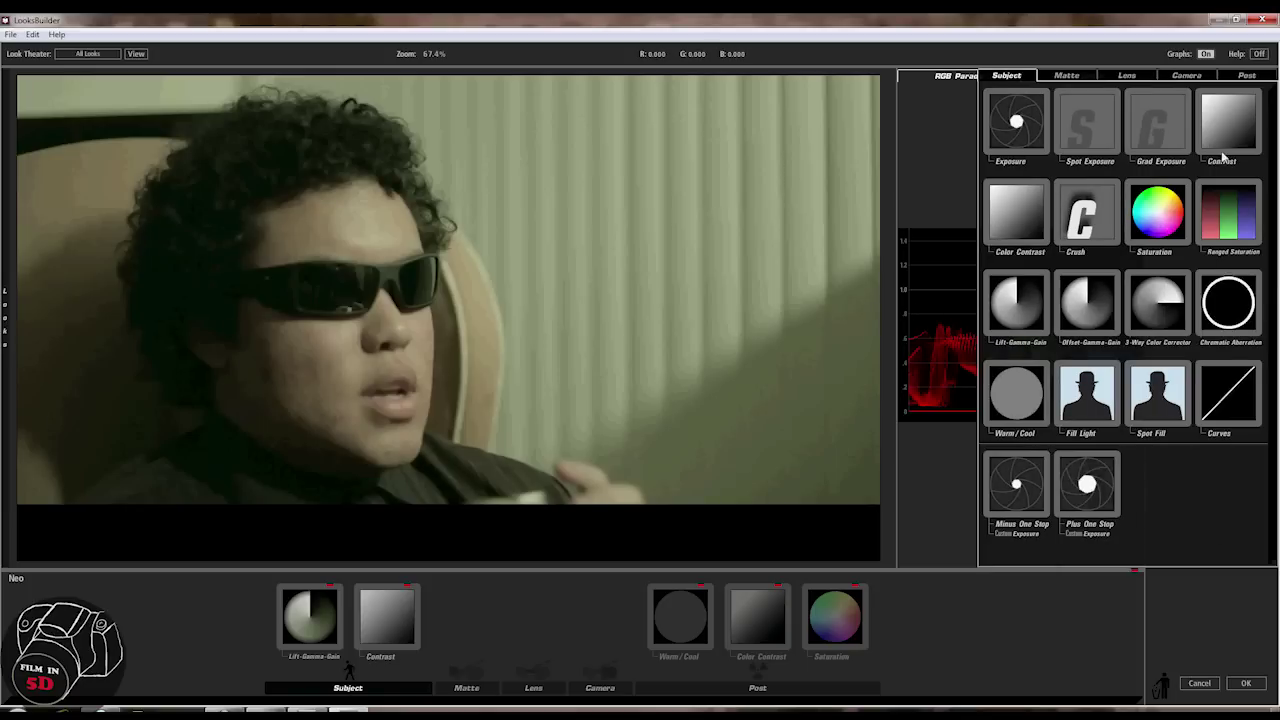
left_click(1243, 77)
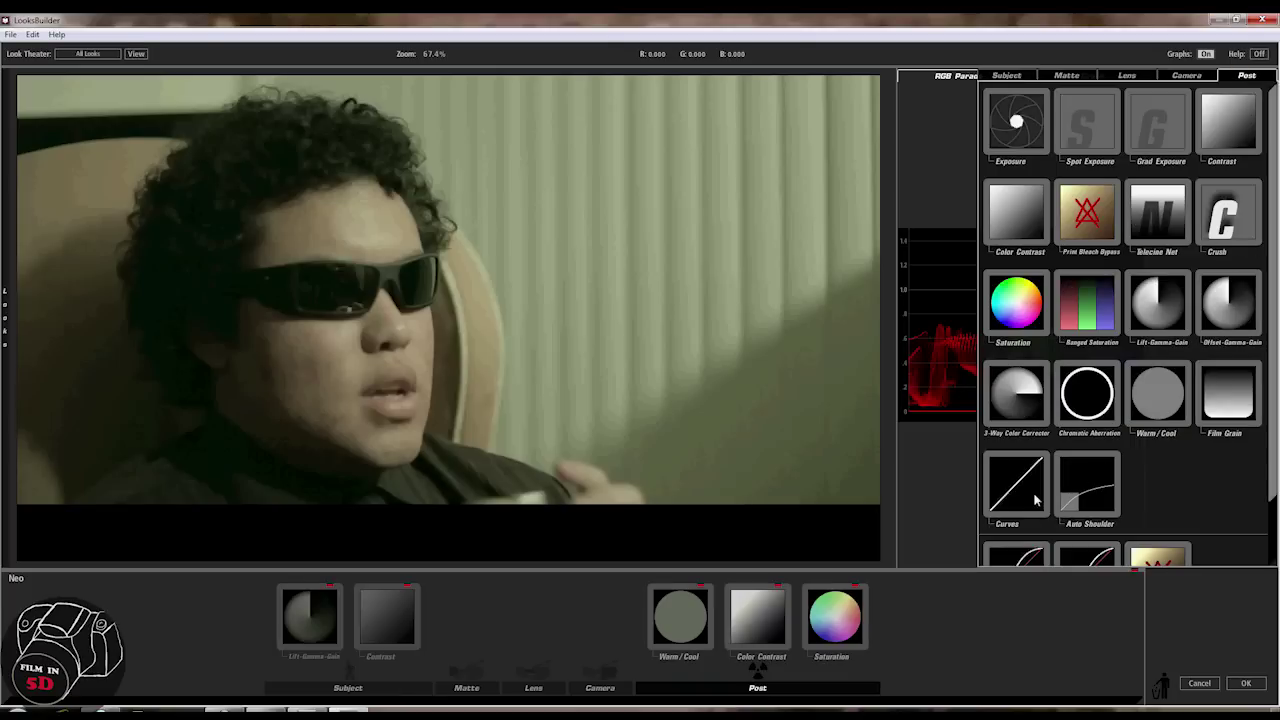
left_click_drag(1036, 500, 903, 600)
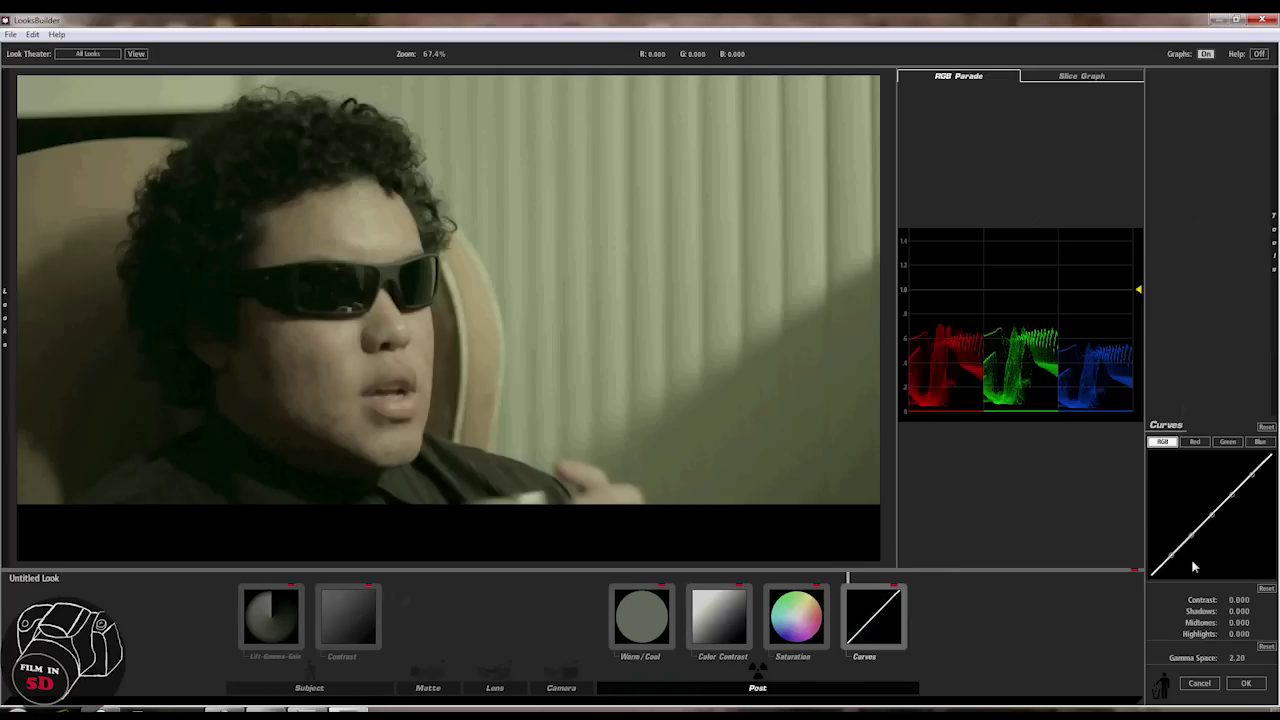
left_click_drag(1170, 554, 1172, 564)
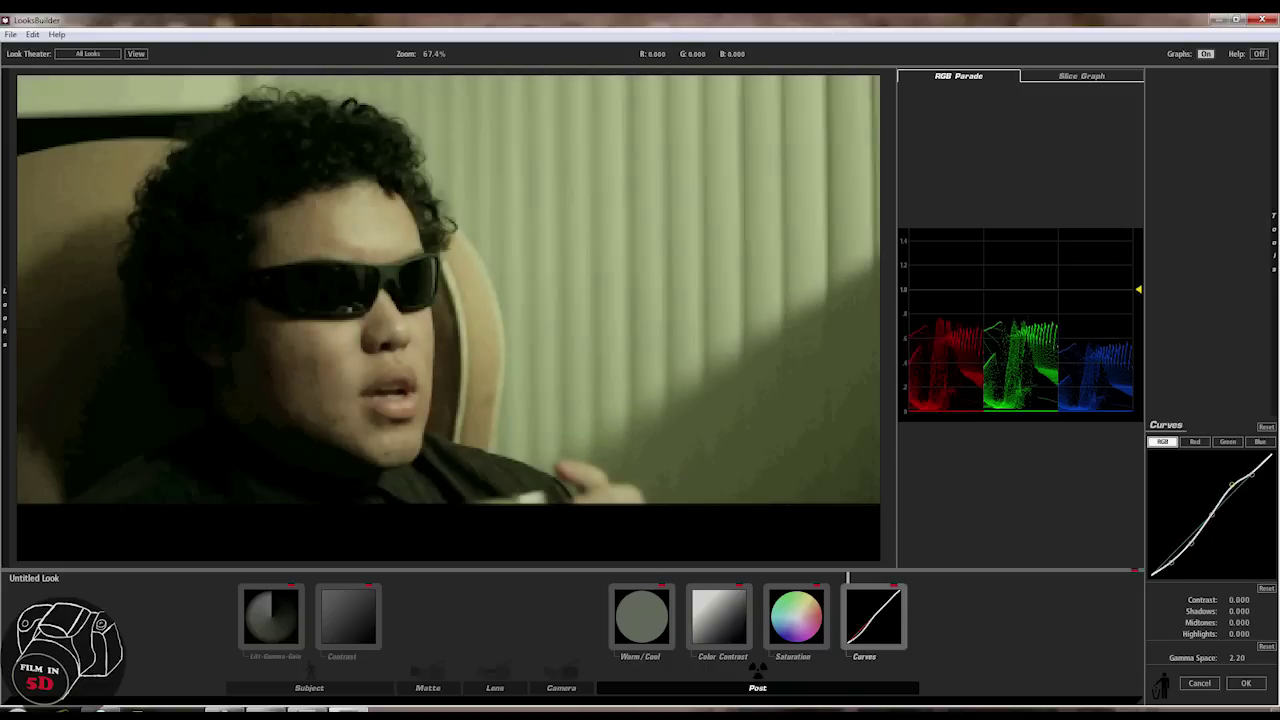
left_click_drag(1250, 478, 1252, 469)
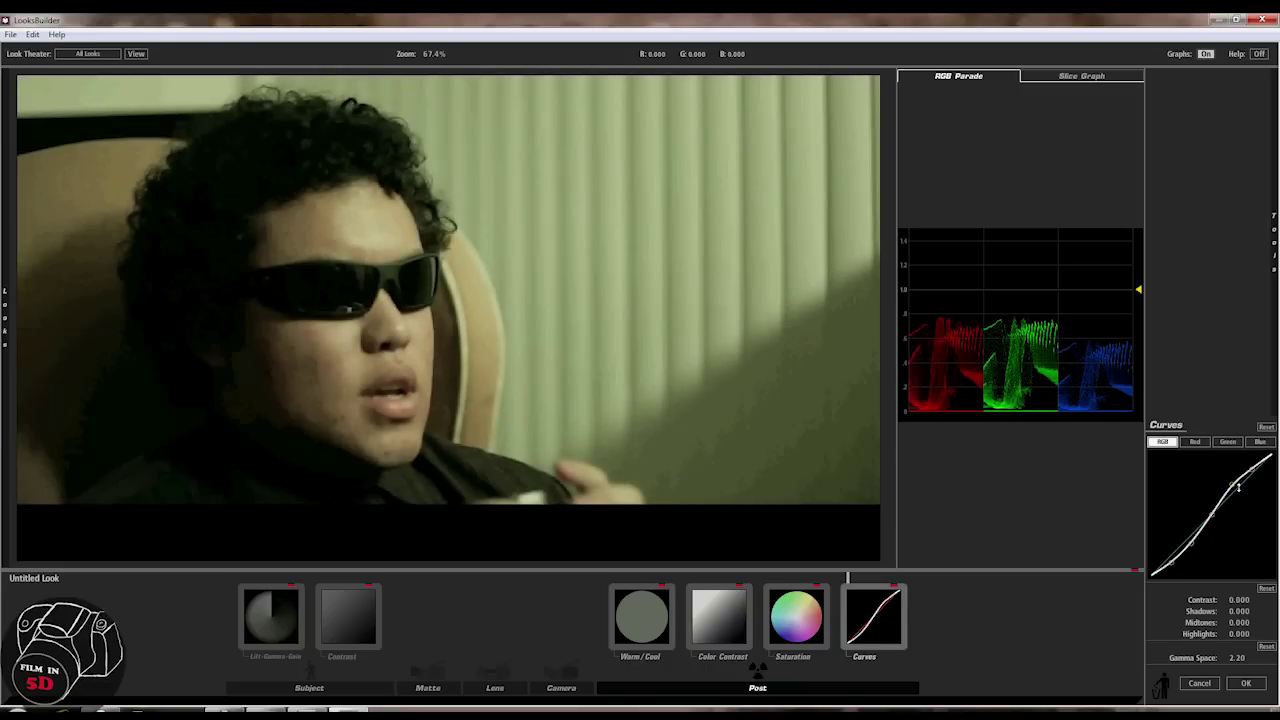
Step: Examine the red, green and blue curve channels, and compare the image with the Curves tool disabled and enabled
left_click(1198, 443)
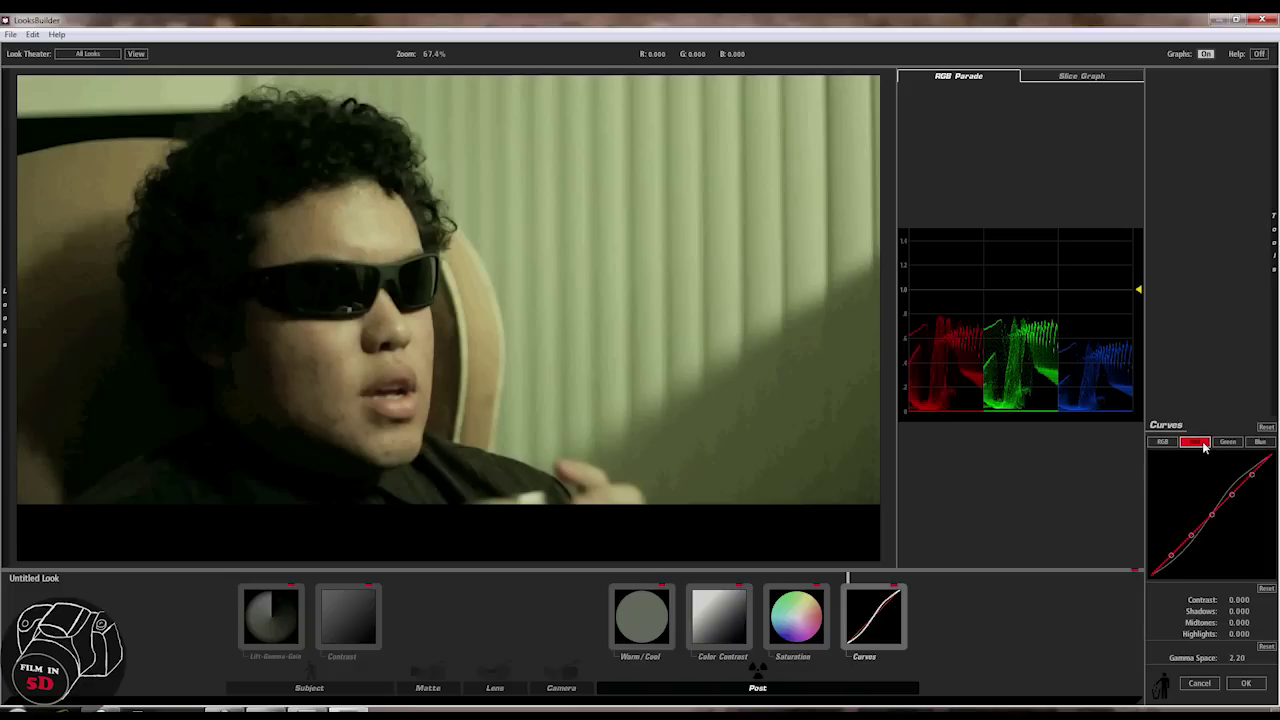
left_click(1228, 443)
left_click(1258, 442)
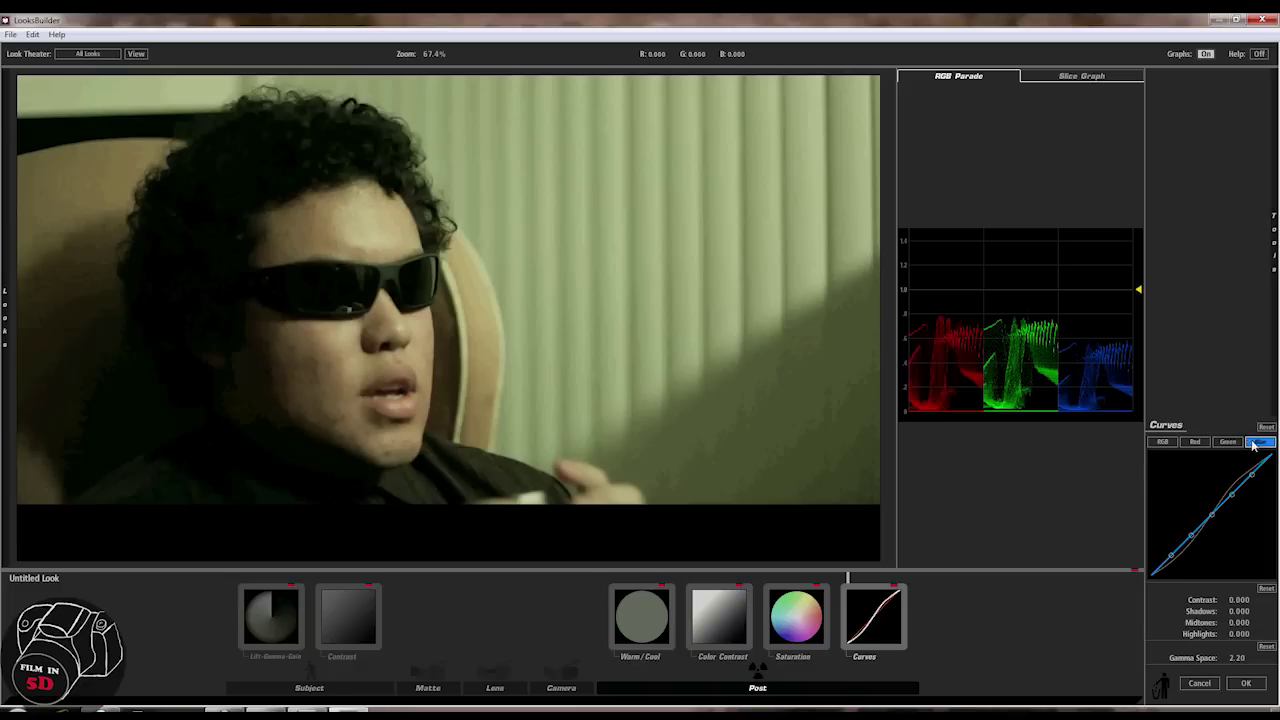
left_click(1164, 442)
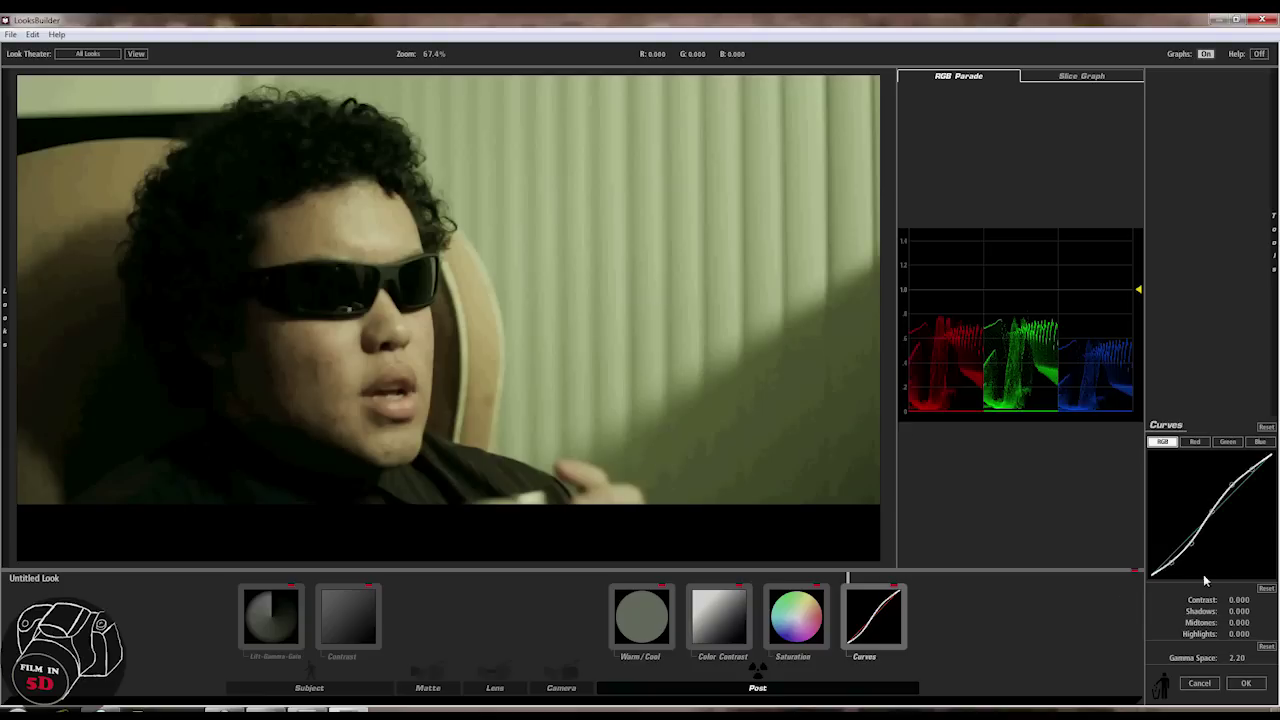
left_click(897, 592)
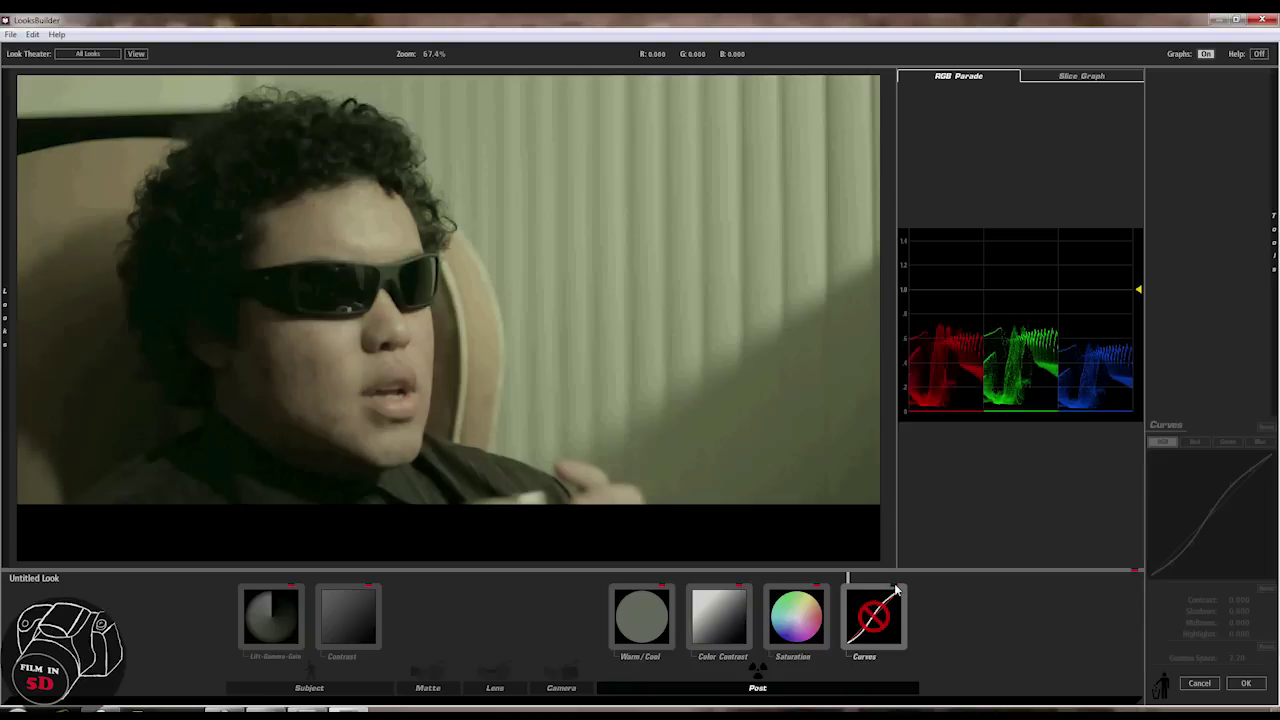
left_click(897, 592)
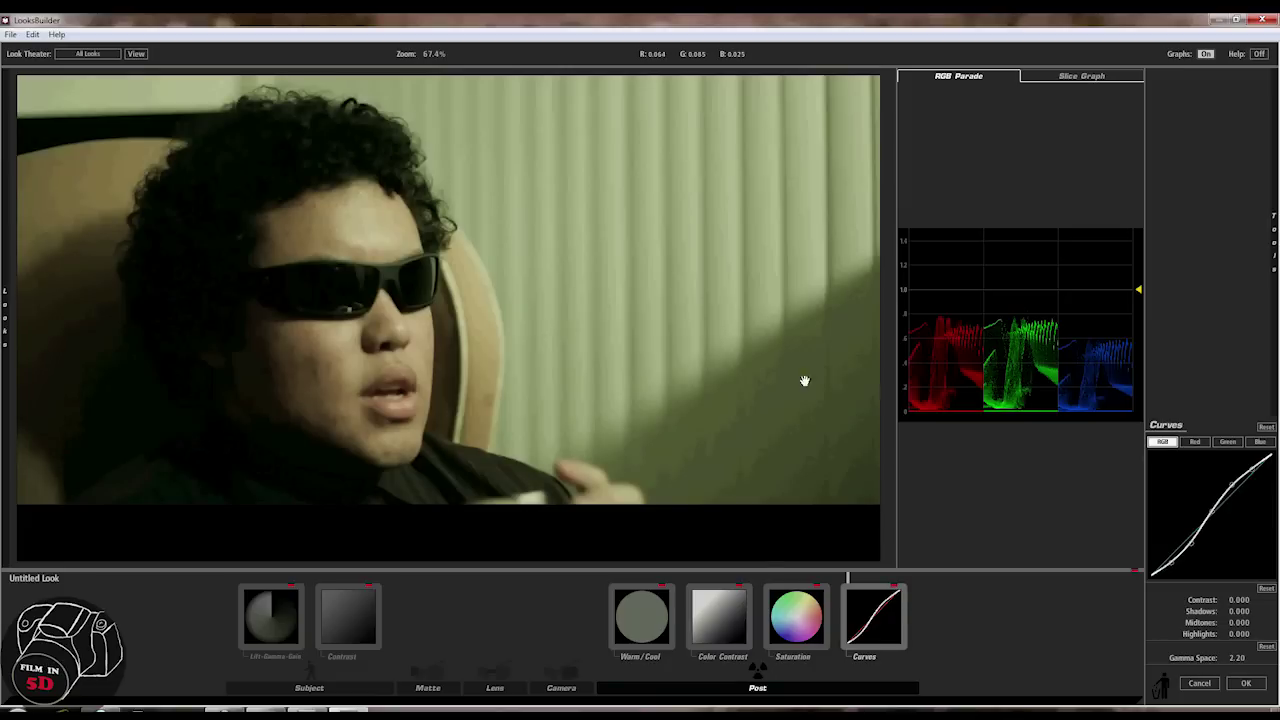
Step: Try the Blockbuster preset from the Popular Film looks, and discard all edits made to the look
mouse_move(10, 328)
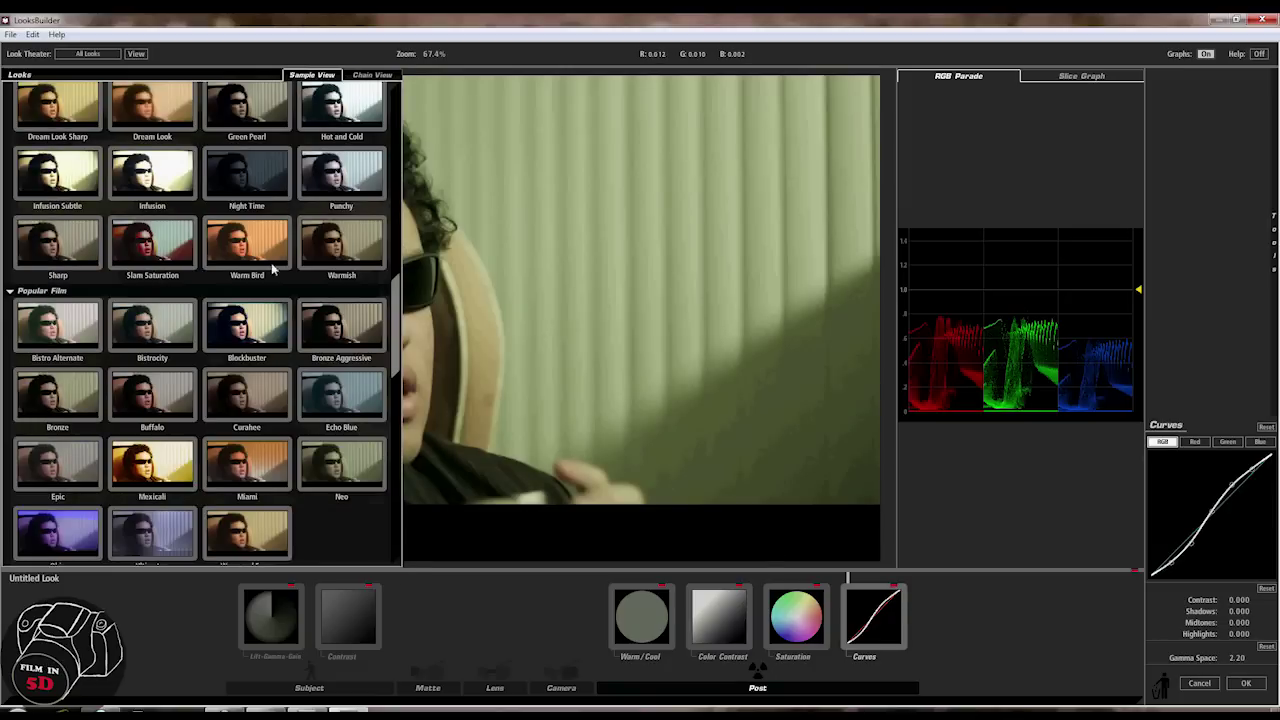
left_click(262, 341)
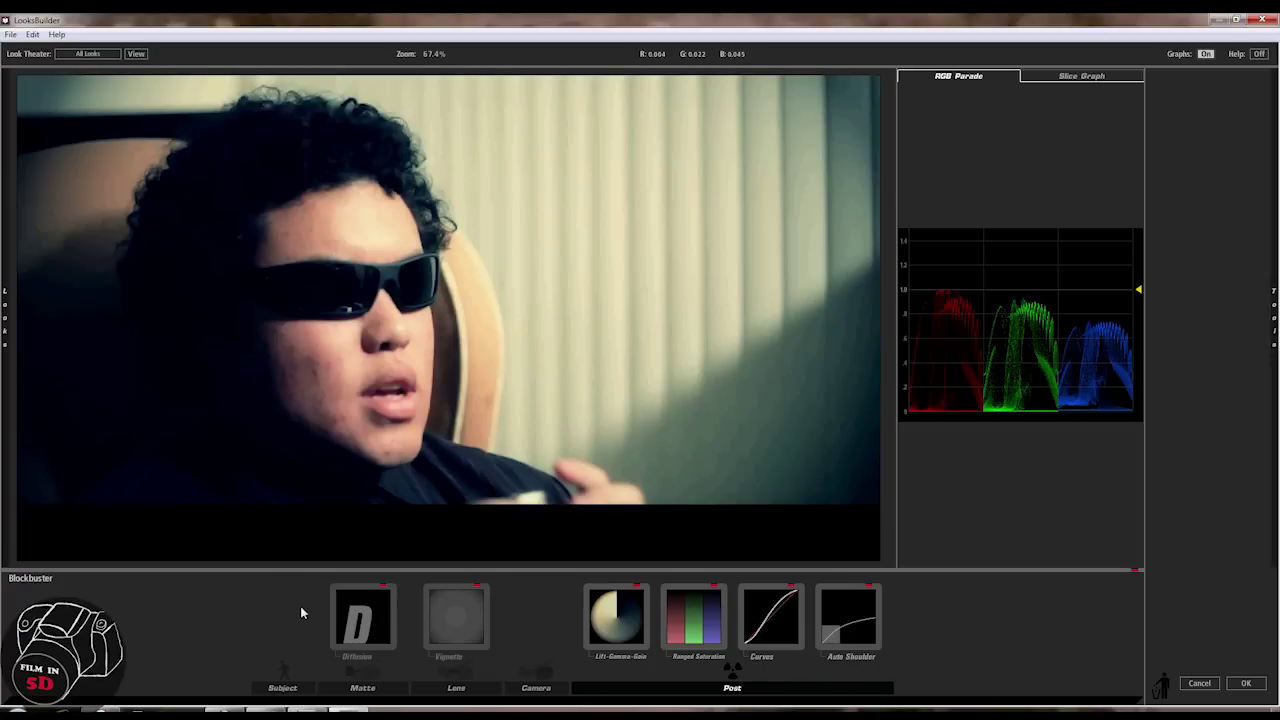
left_click(1200, 684)
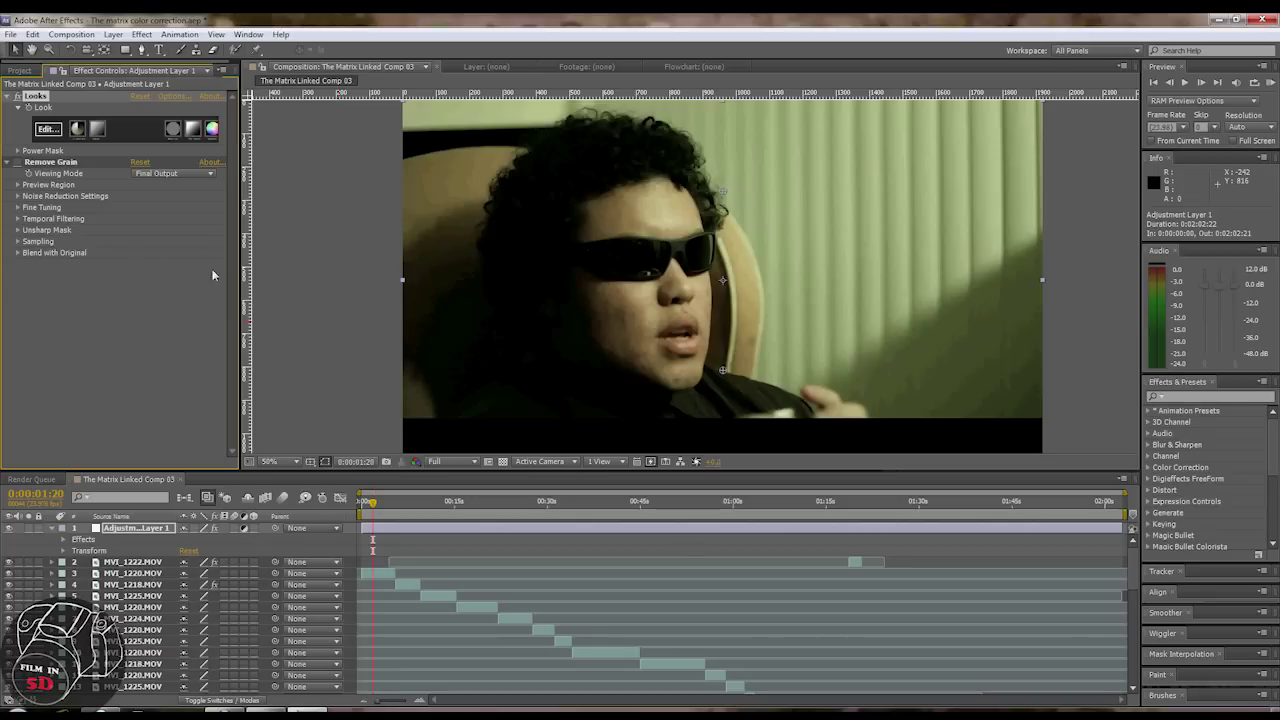
Step: Hide the adjustment layer and apply two Curves color correction effects to the first MVI_1220.MOV clip
left_click(9, 528)
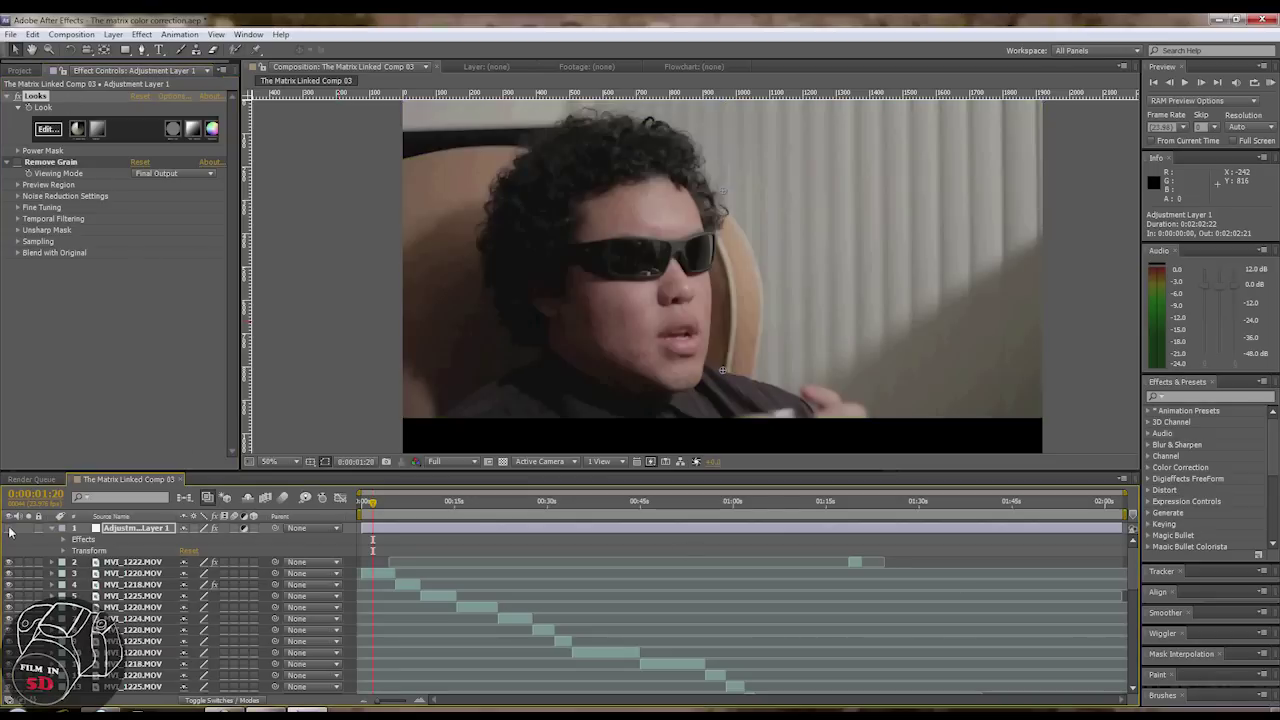
left_click(380, 574)
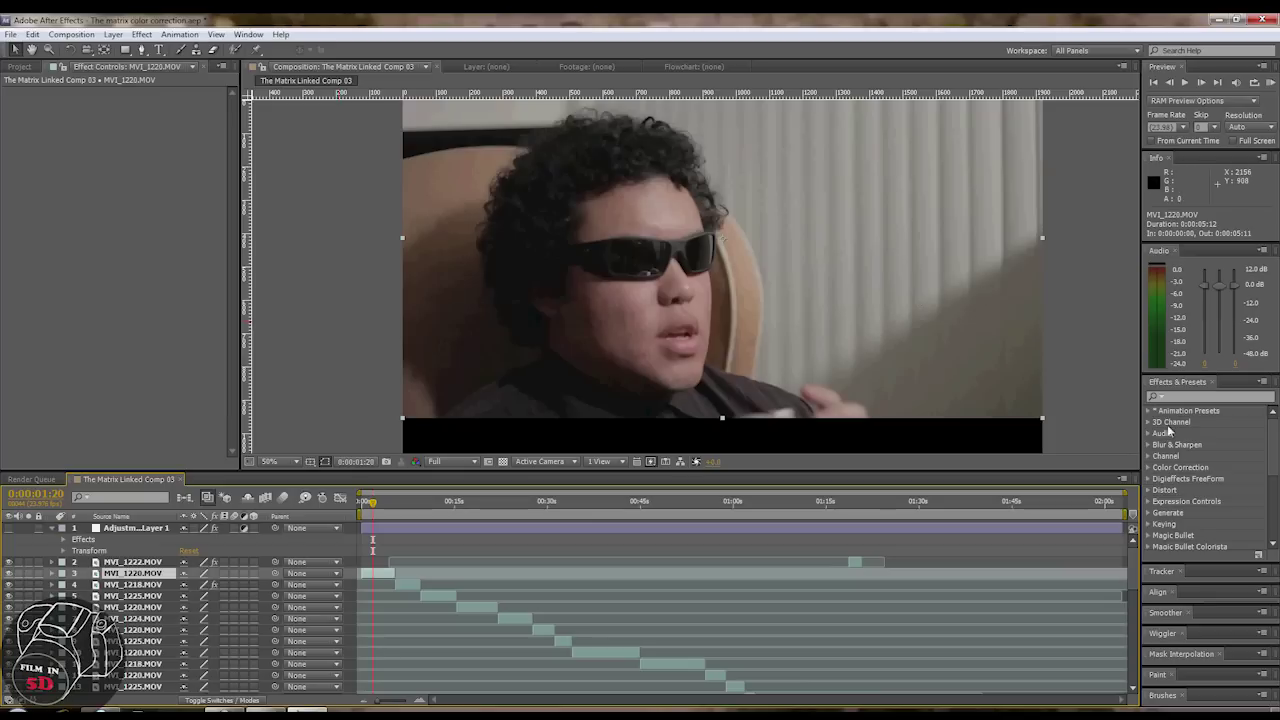
left_click(1149, 467)
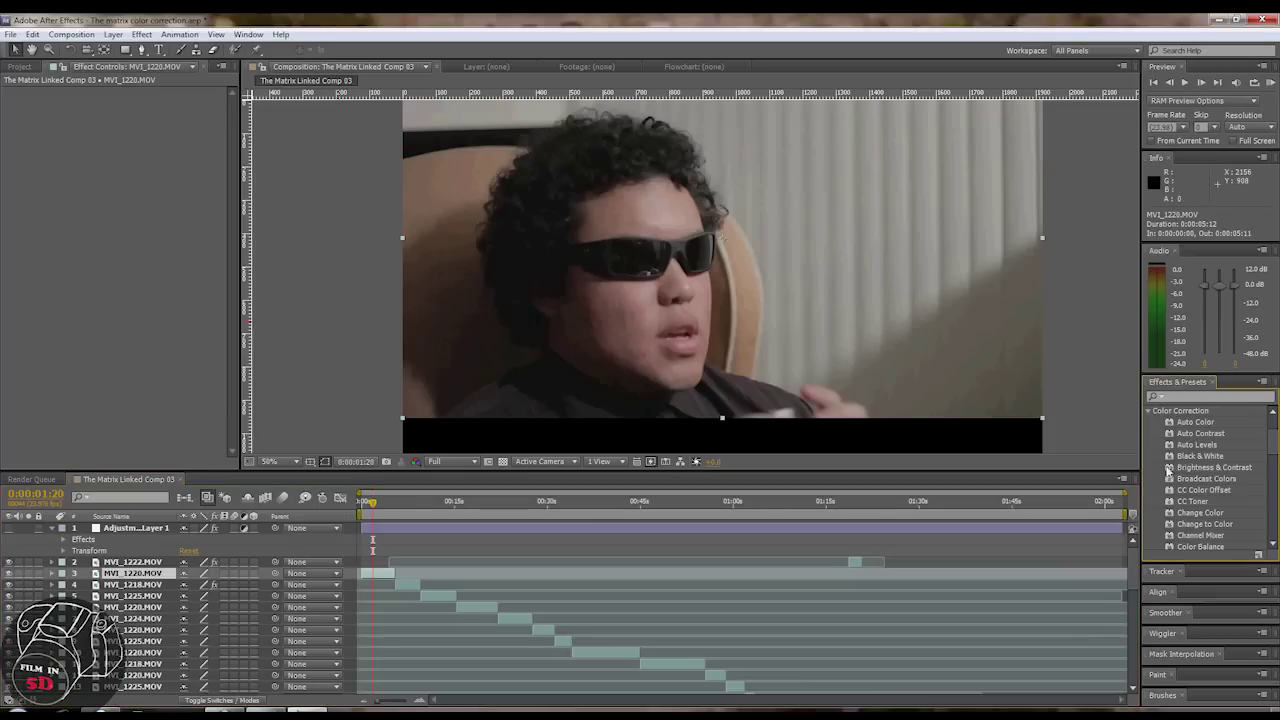
left_click_drag(1276, 446, 1275, 464)
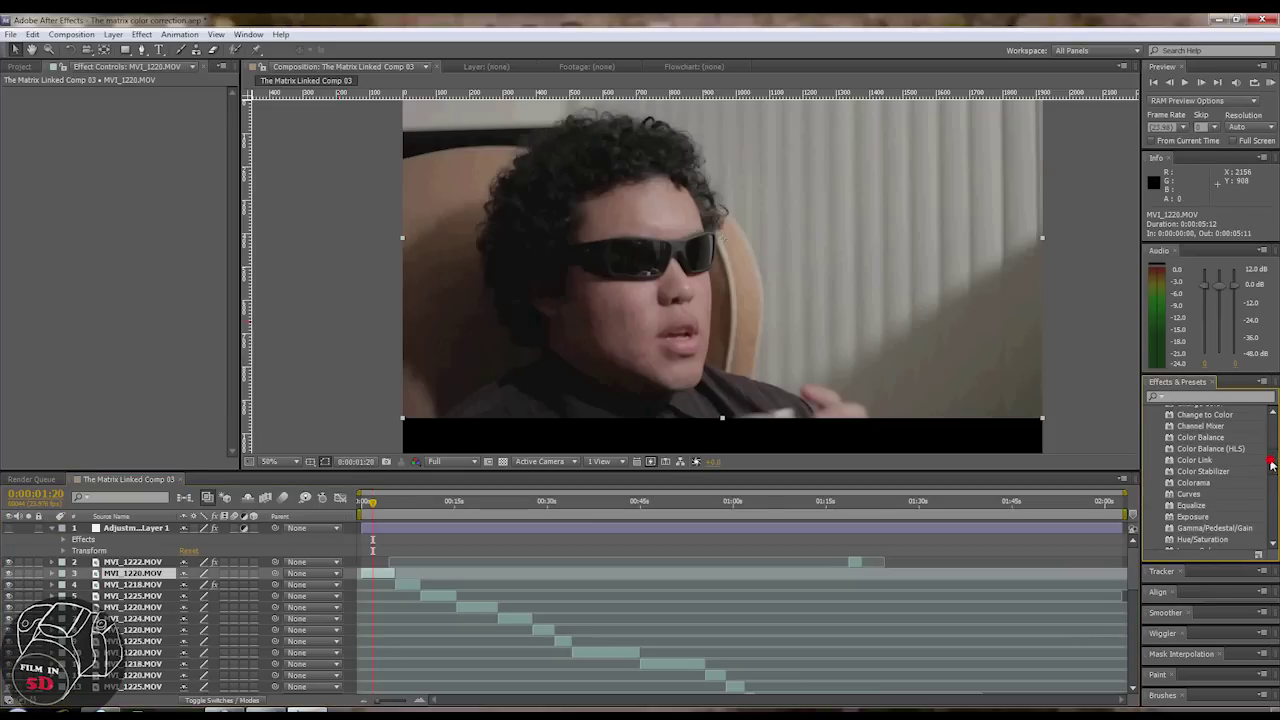
left_click(1185, 493)
left_click_drag(1185, 493, 149, 257)
left_click_drag(1190, 494, 87, 183)
Step: Anchor the midpoint of both RGB curves and bend each into an S with darker shadows and brighter highlights
left_click(89, 178)
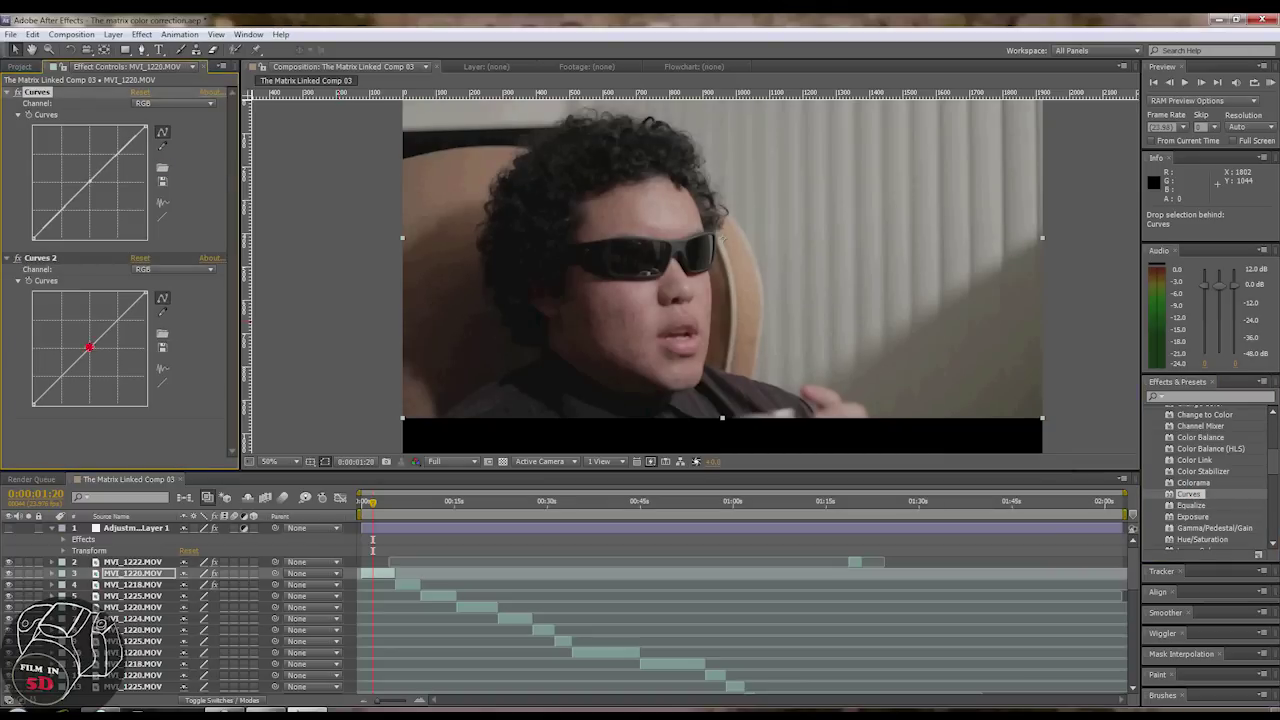
left_click(89, 347)
left_click_drag(56, 381, 62, 385)
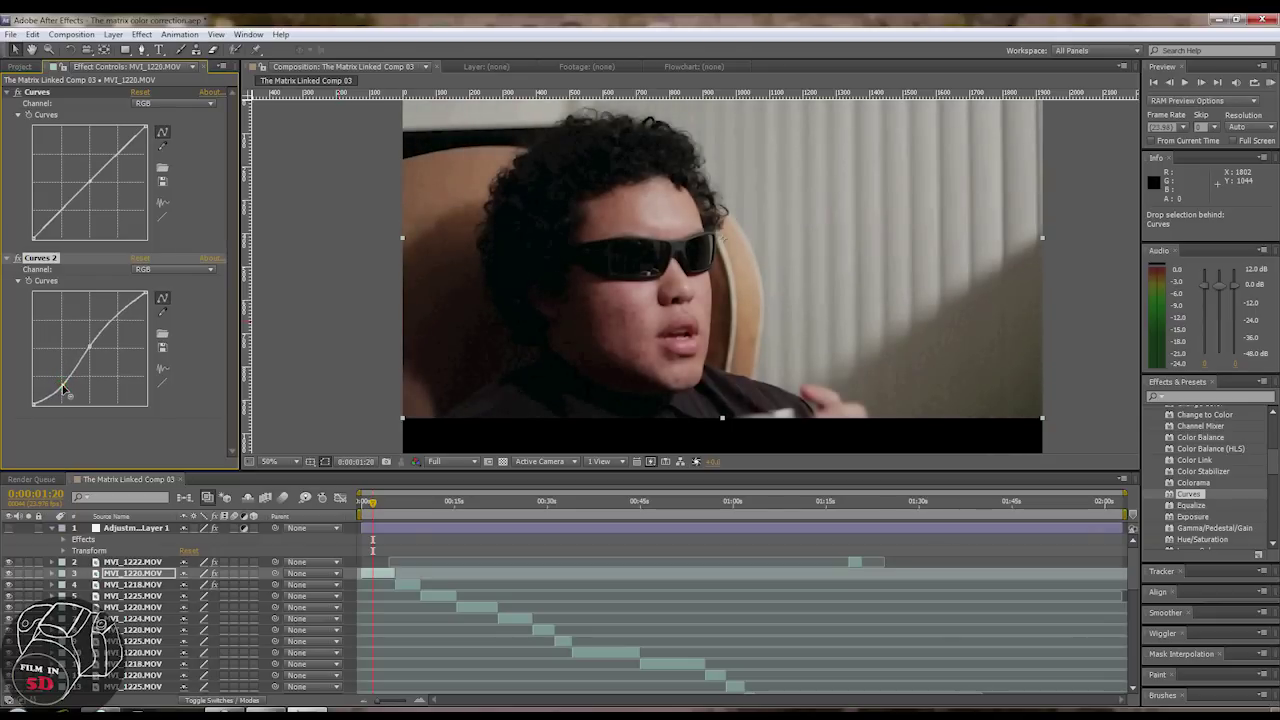
left_click_drag(116, 150, 114, 147)
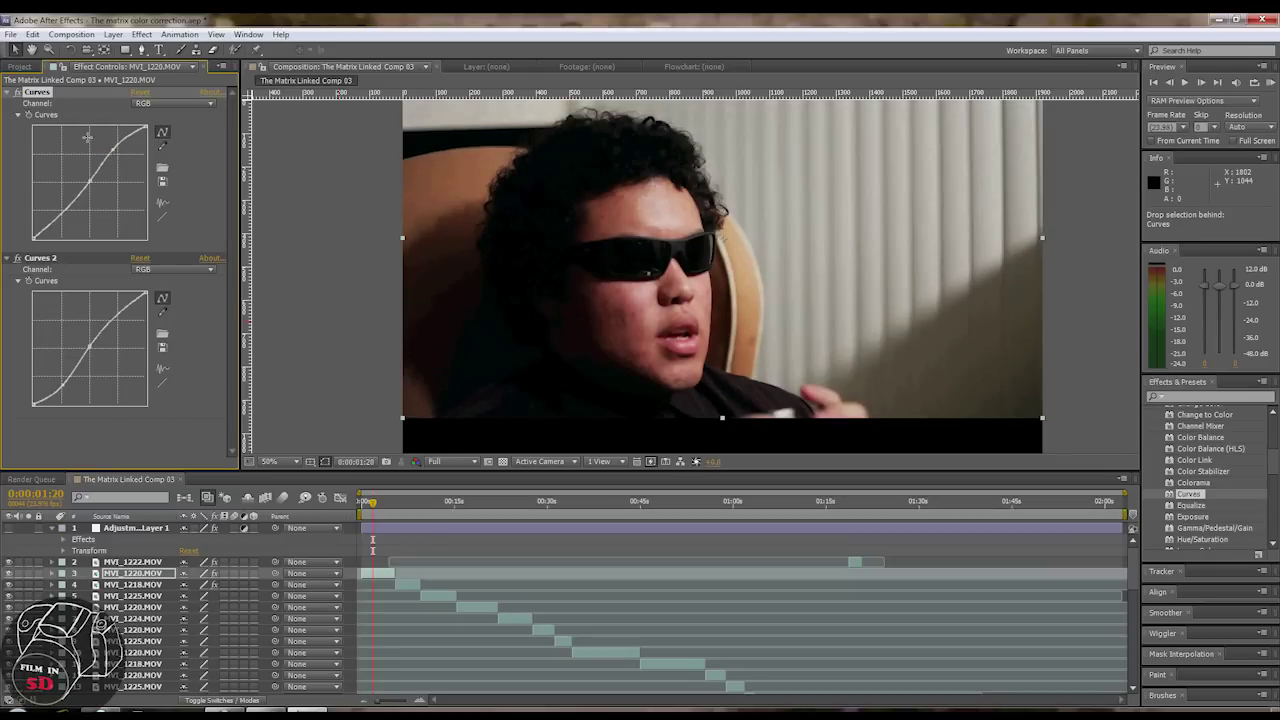
Step: Collapse both Curves effects and compare the clip with them disabled and enabled
left_click(9, 93)
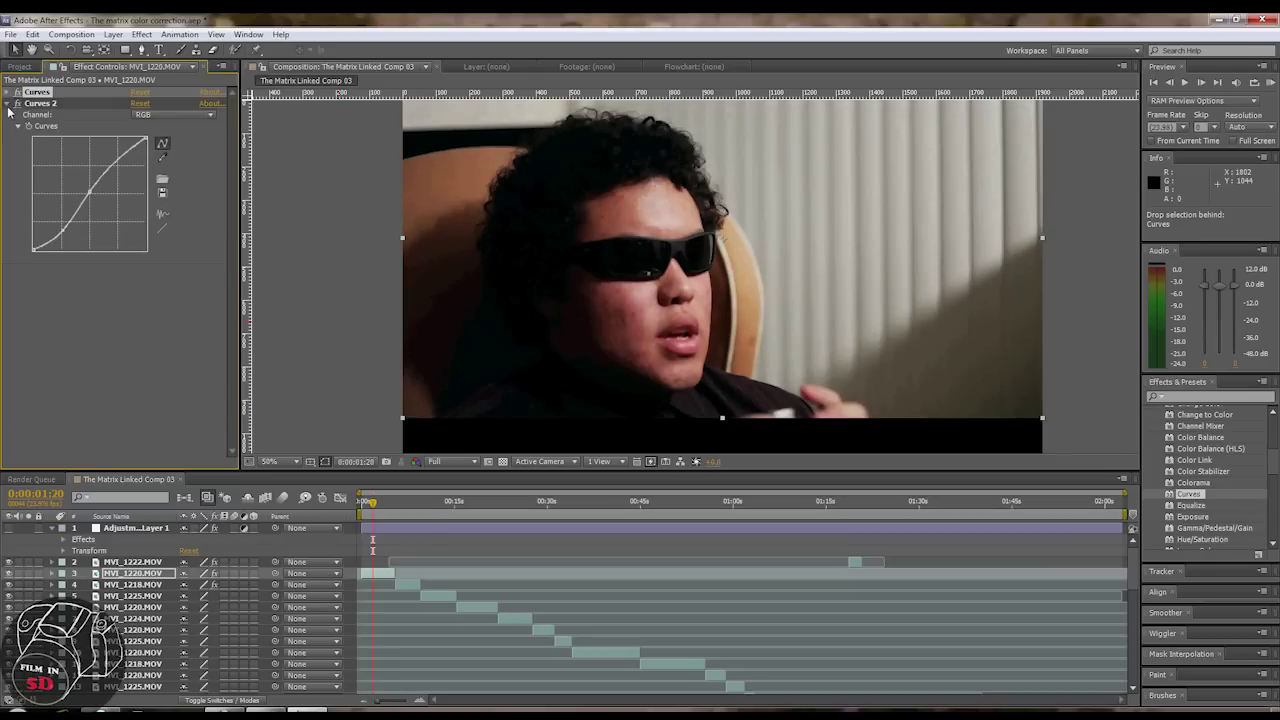
left_click(8, 104)
left_click(17, 92)
left_click(17, 104)
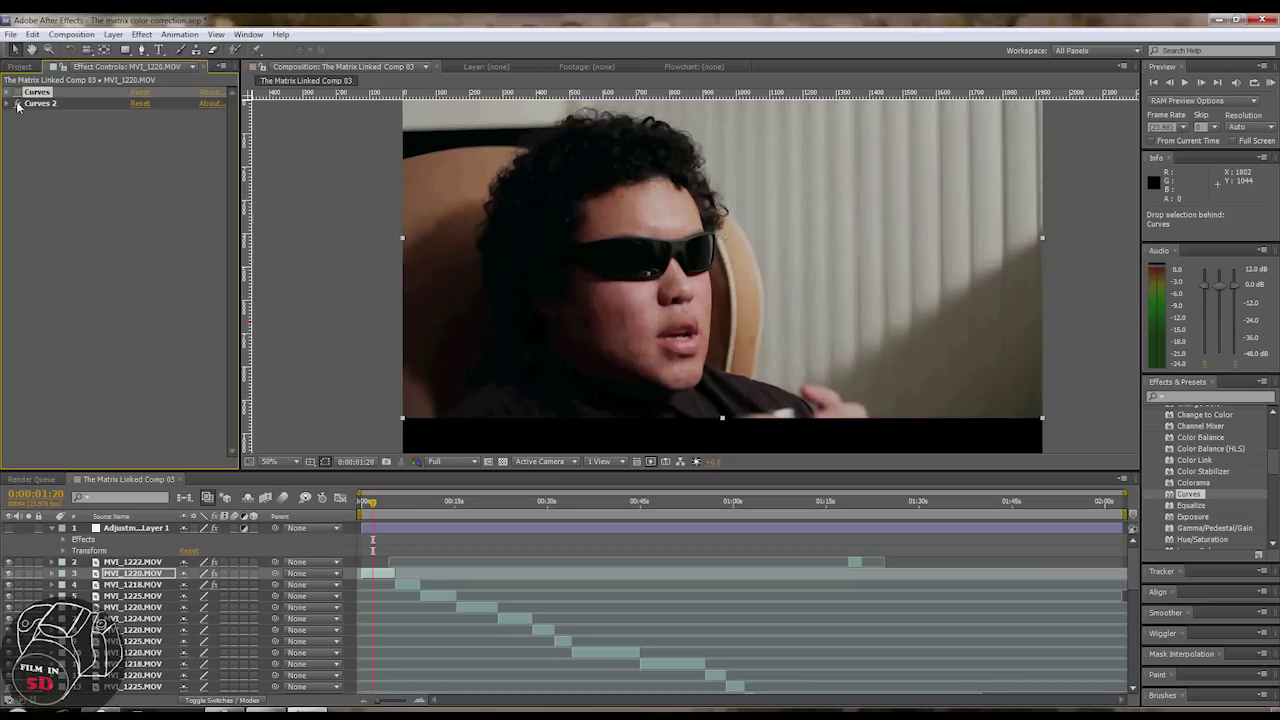
left_click(17, 104)
left_click(17, 92)
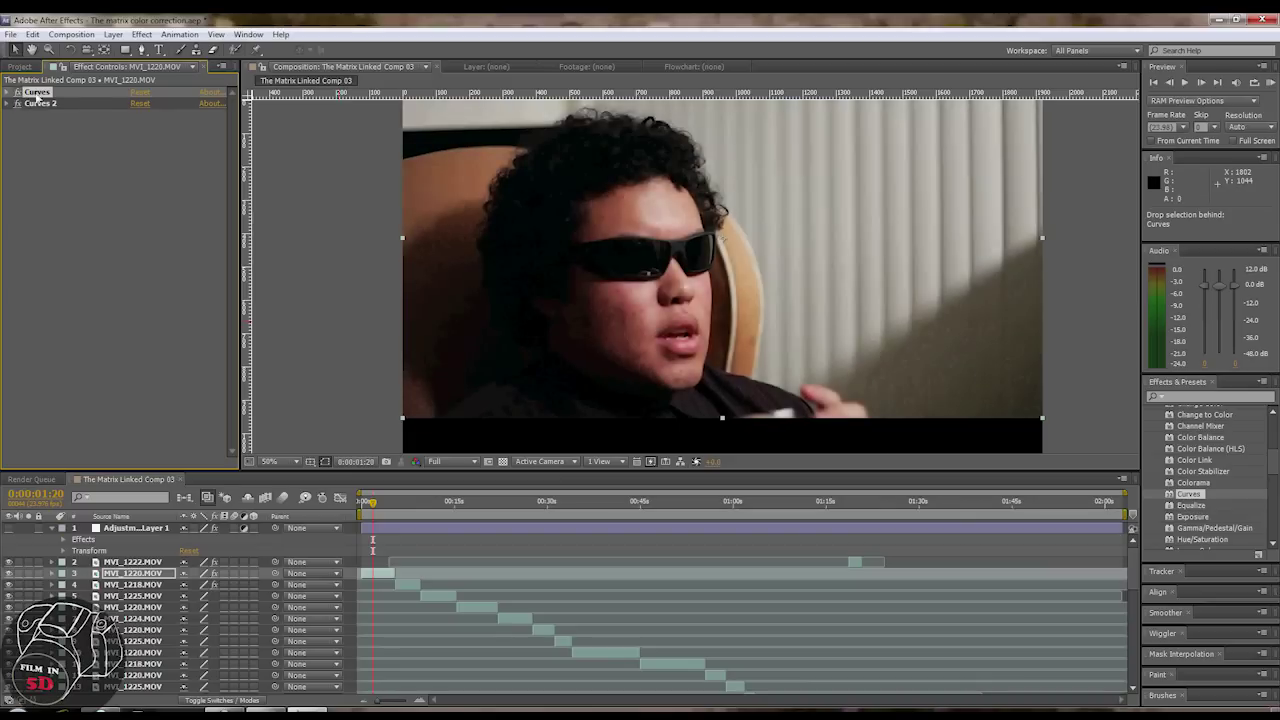
Step: Apply a Brightness & Contrast effect after the clip's Curves effects and lower its brightness to about -3
scroll(1259, 472, "up", 3)
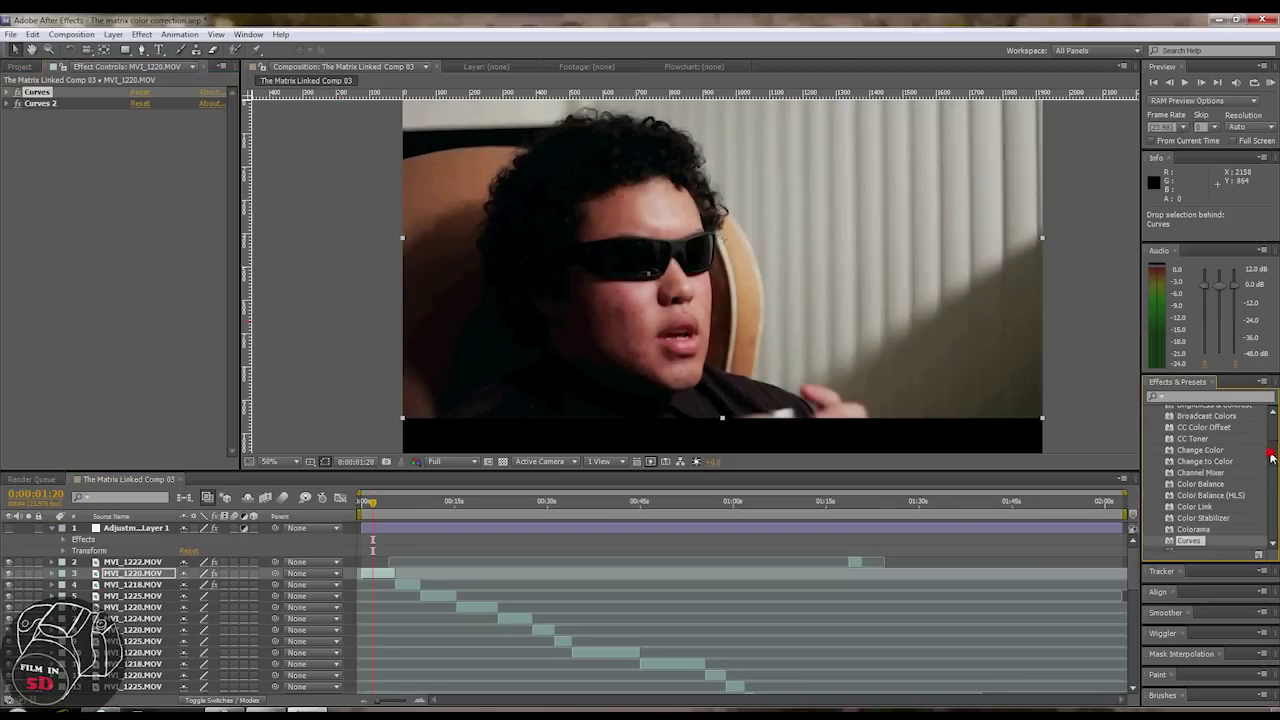
left_click_drag(1237, 463, 127, 257)
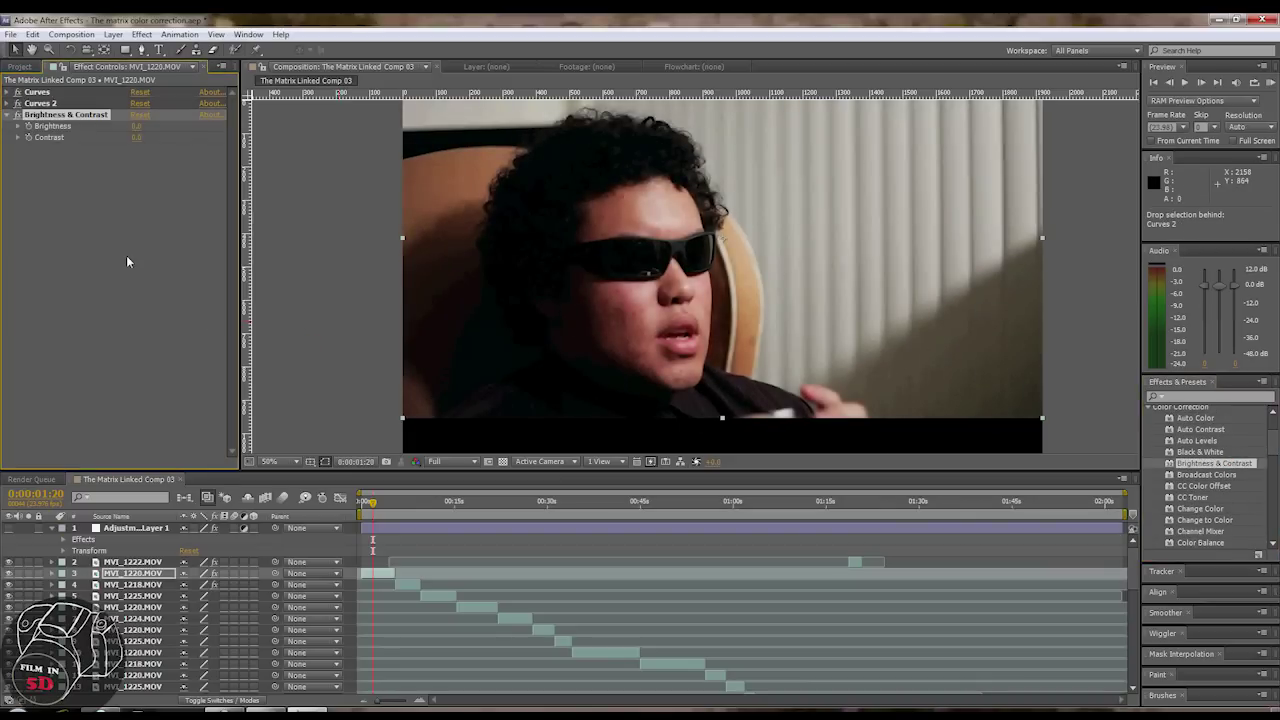
left_click(19, 127)
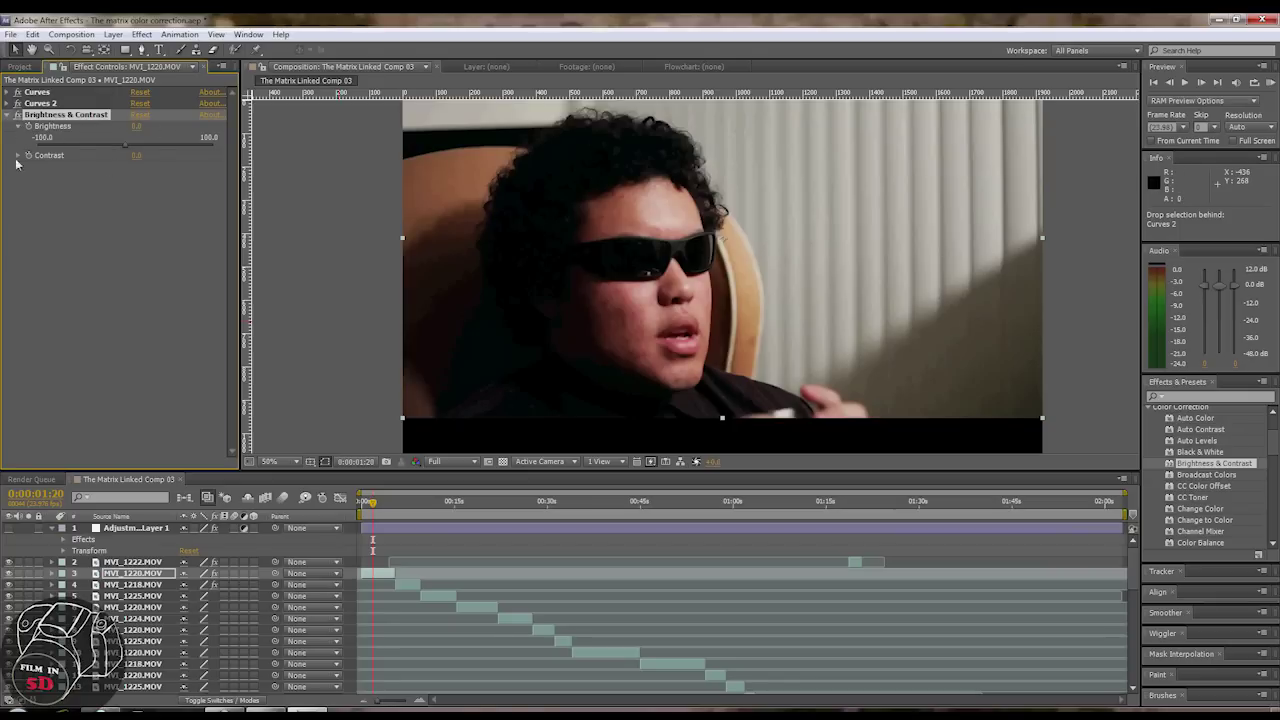
mouse_move(127, 152)
left_mouse_down()
mouse_move(143, 151)
mouse_move(122, 146)
left_mouse_up()
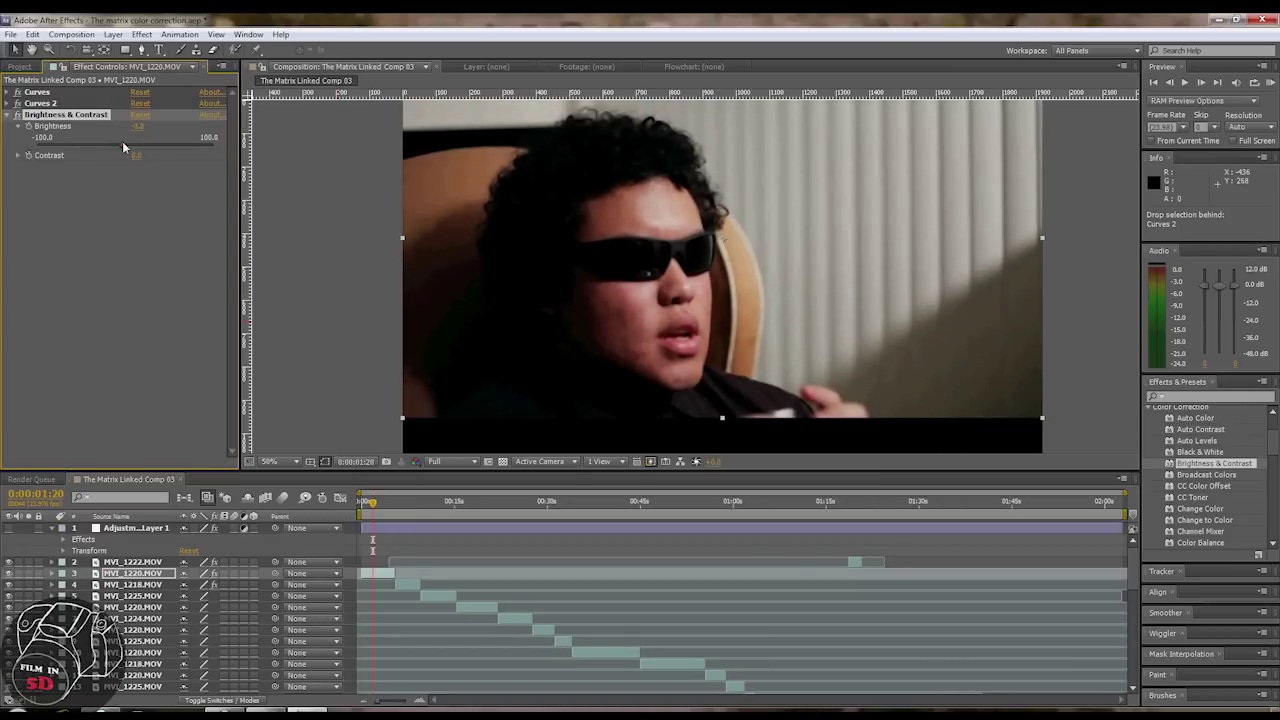
Step: Raise the contrast in the Brightness & Contrast effect to about 5 and collapse the effect
left_click(19, 156)
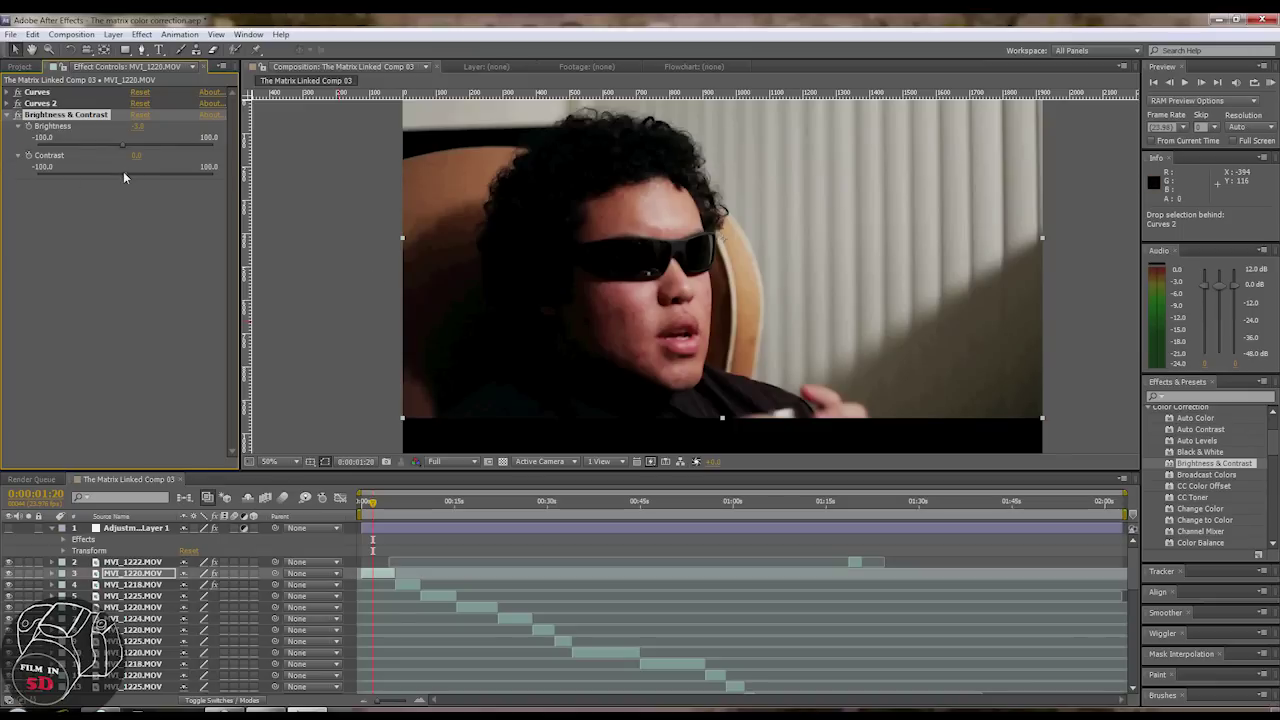
mouse_move(124, 176)
left_mouse_down()
mouse_move(135, 177)
mouse_move(107, 178)
mouse_move(128, 174)
left_mouse_up()
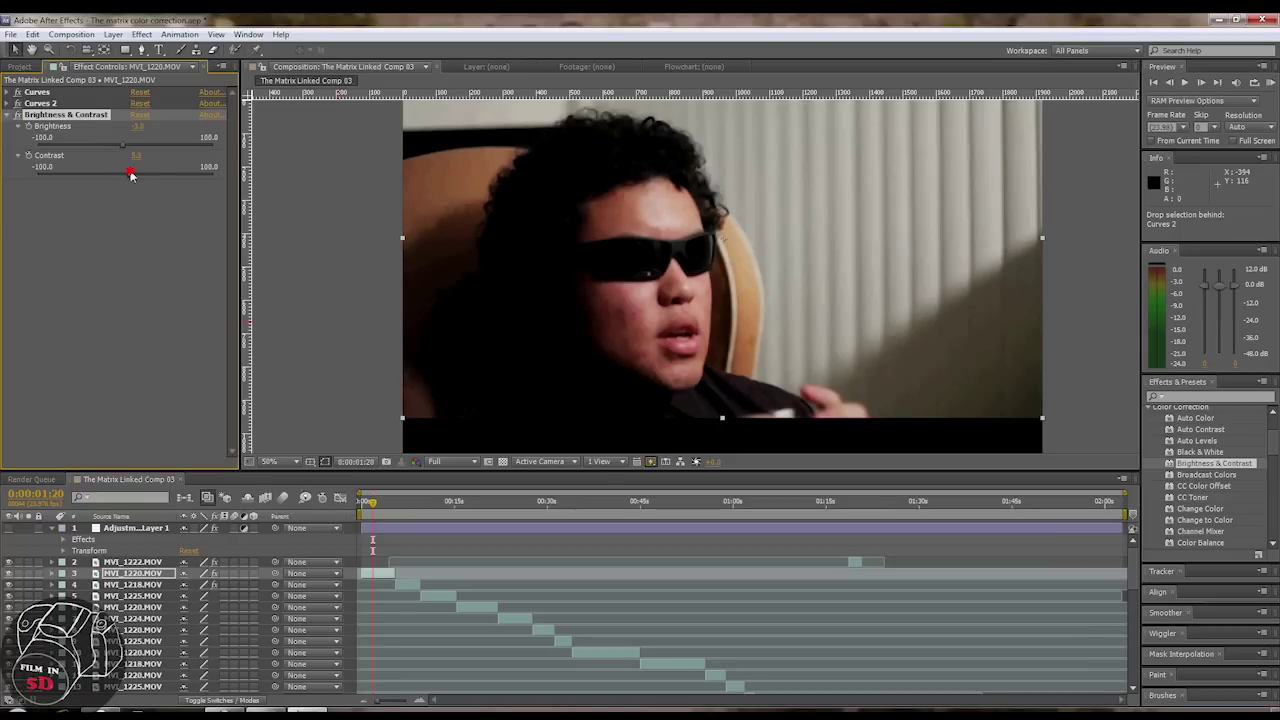
left_click(142, 156)
key("Return")
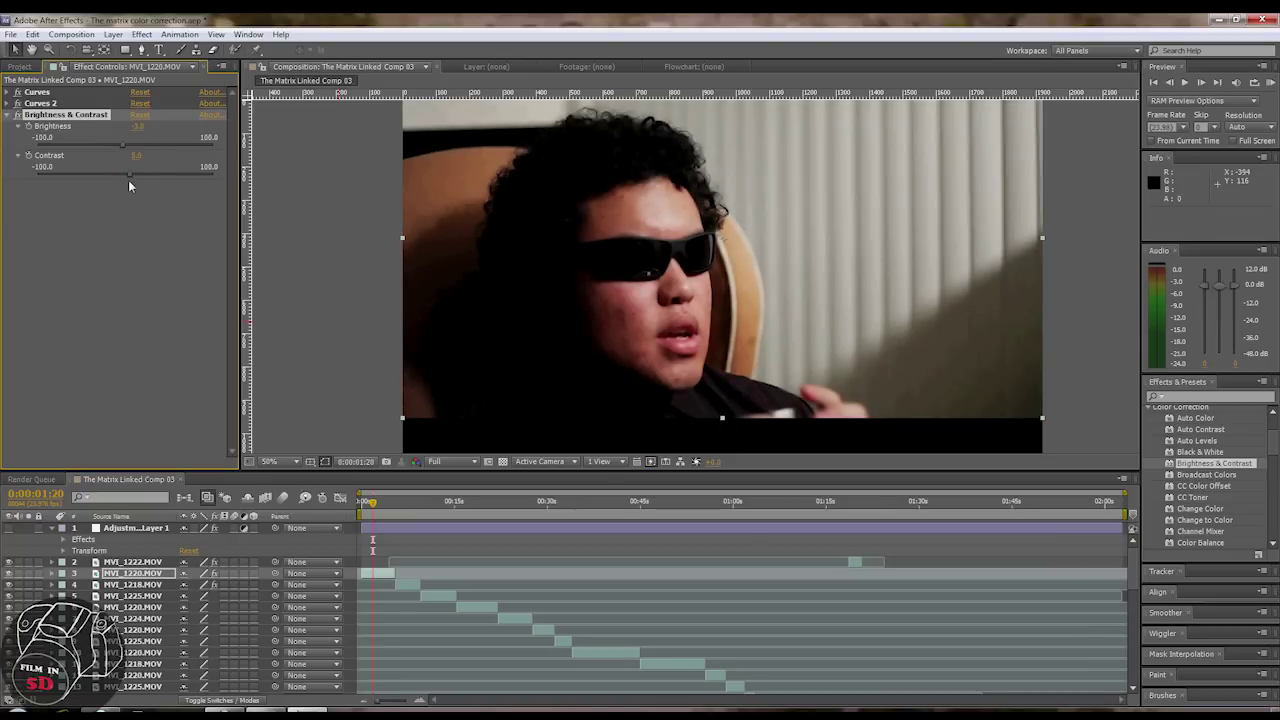
left_click(8, 116)
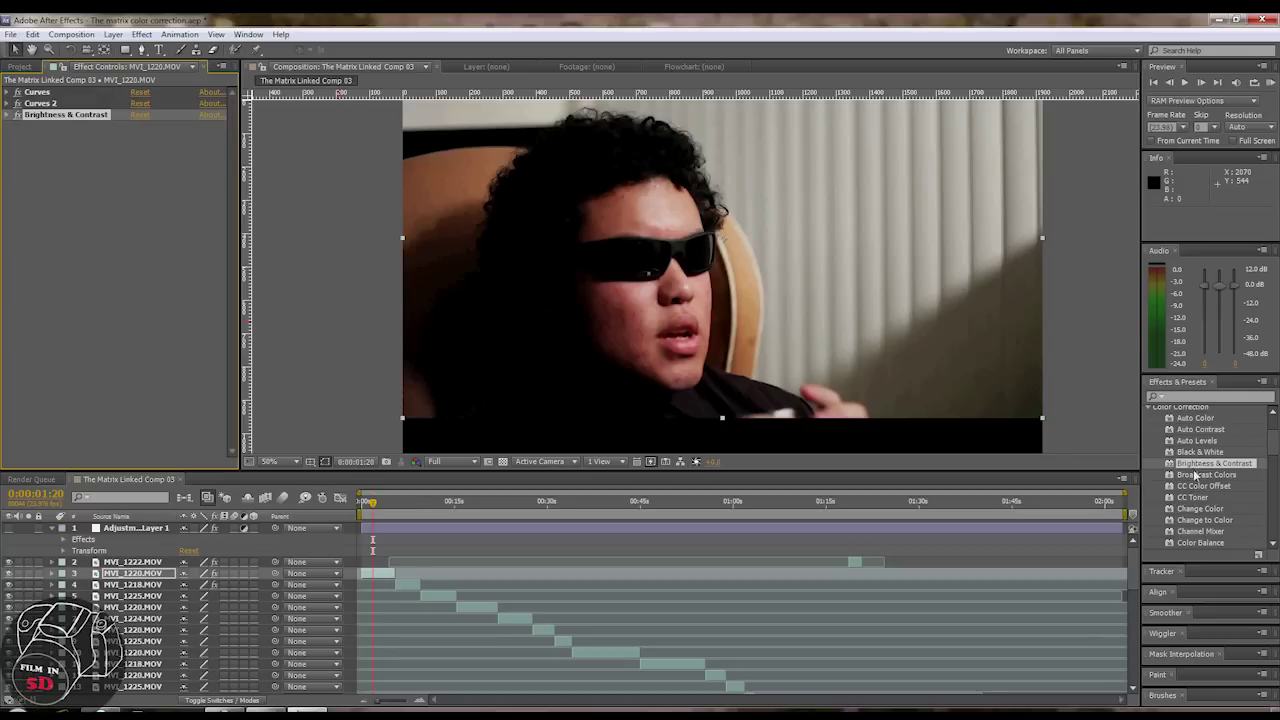
Step: Apply a Hue/Saturation effect after Brightness & Contrast and lower its Master Saturation to about -25
left_click_drag(1271, 440, 1269, 468)
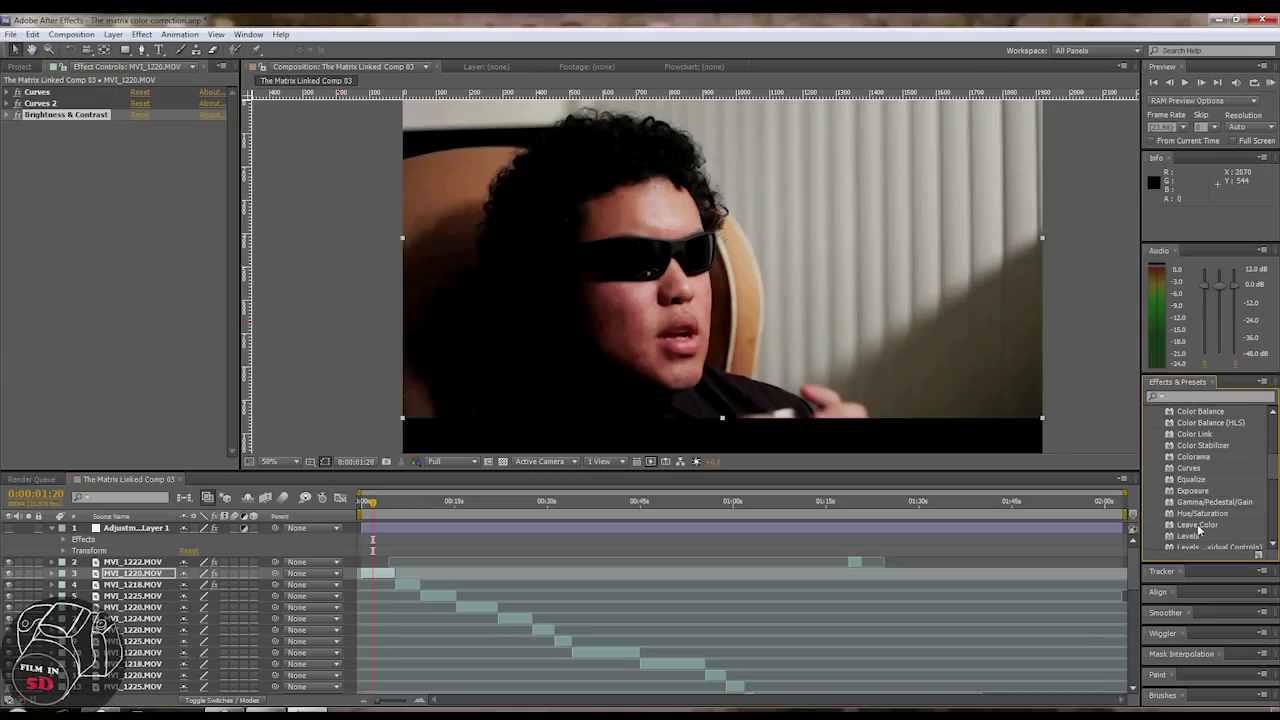
left_click_drag(1201, 513, 128, 240)
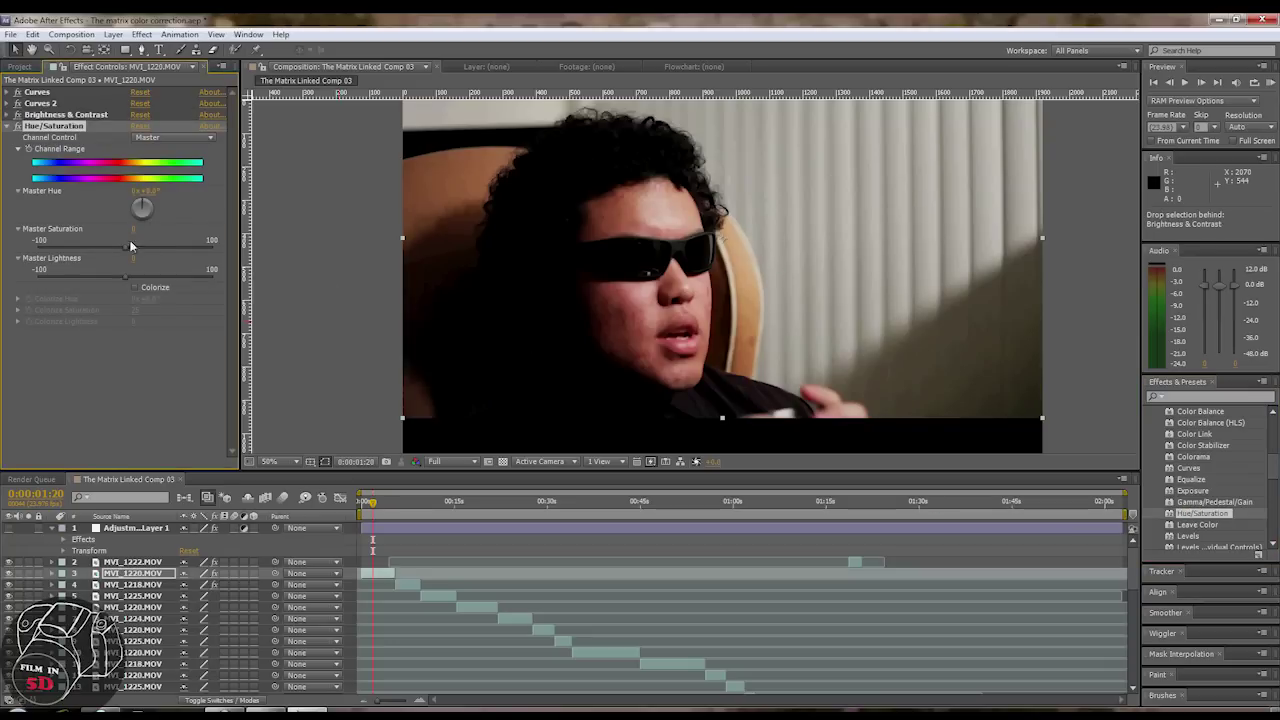
left_click_drag(124, 249, 155, 250)
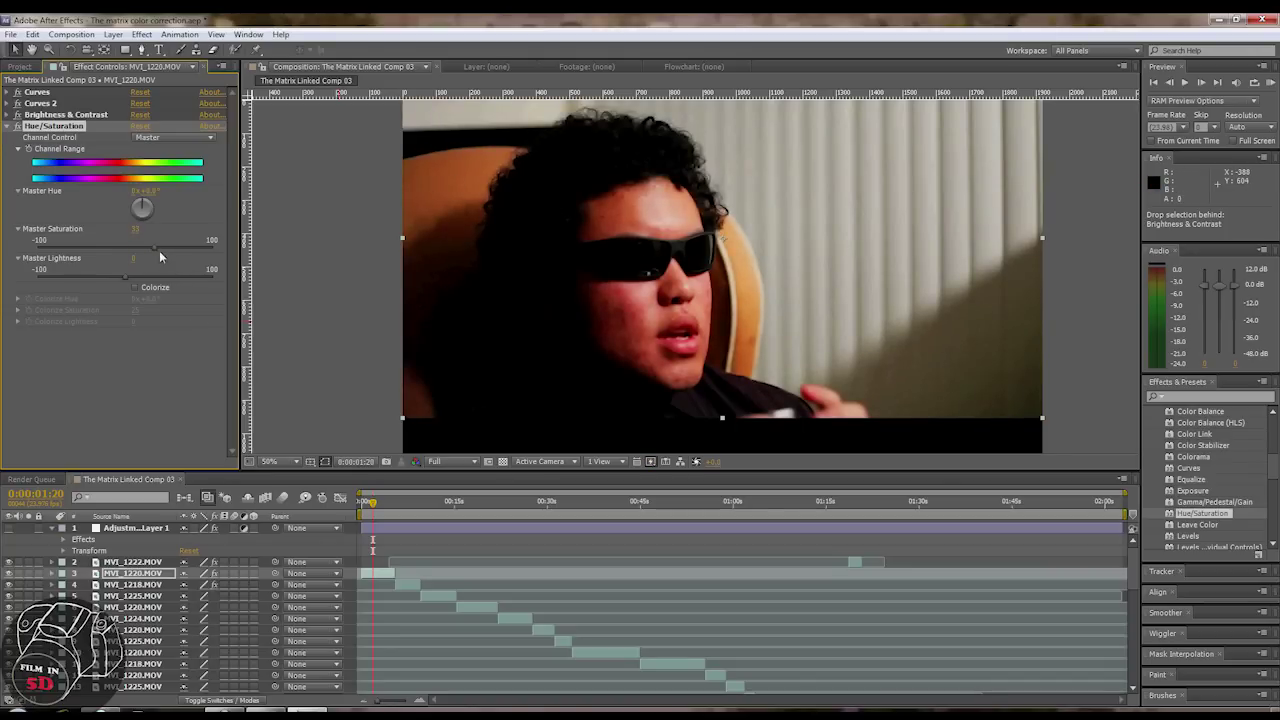
left_click_drag(157, 250, 102, 258)
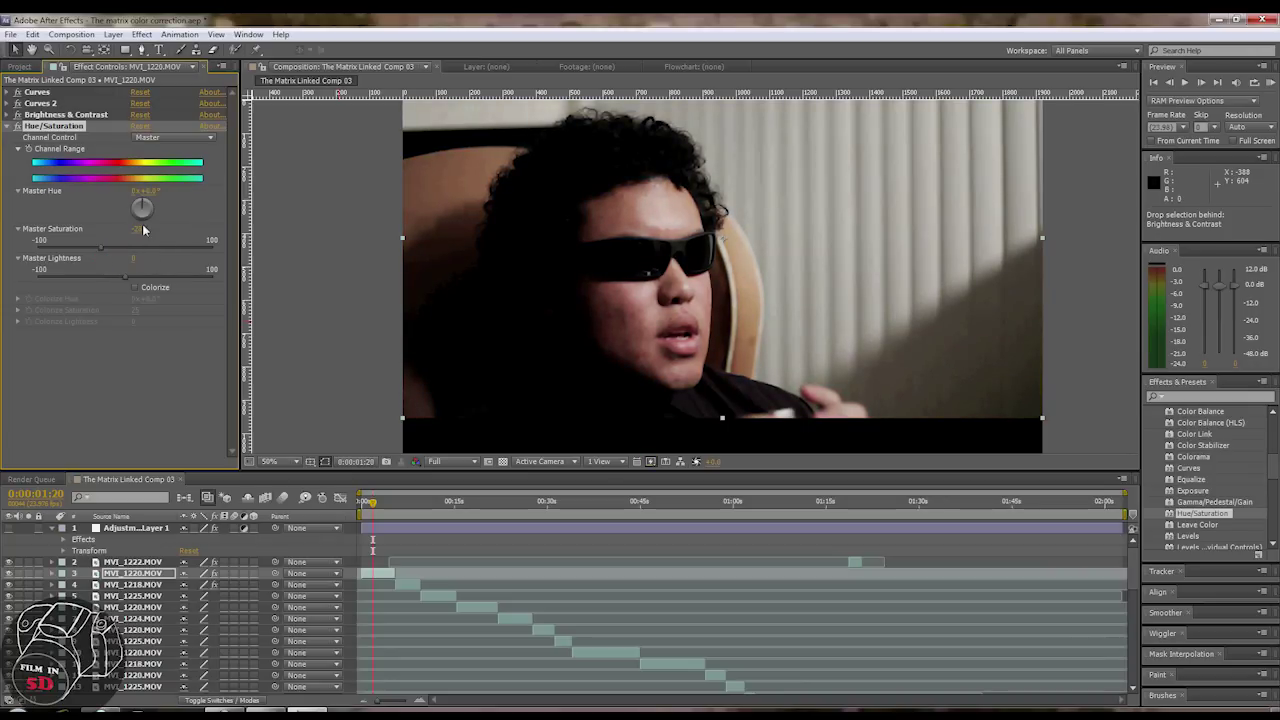
left_click(141, 229)
key("Return")
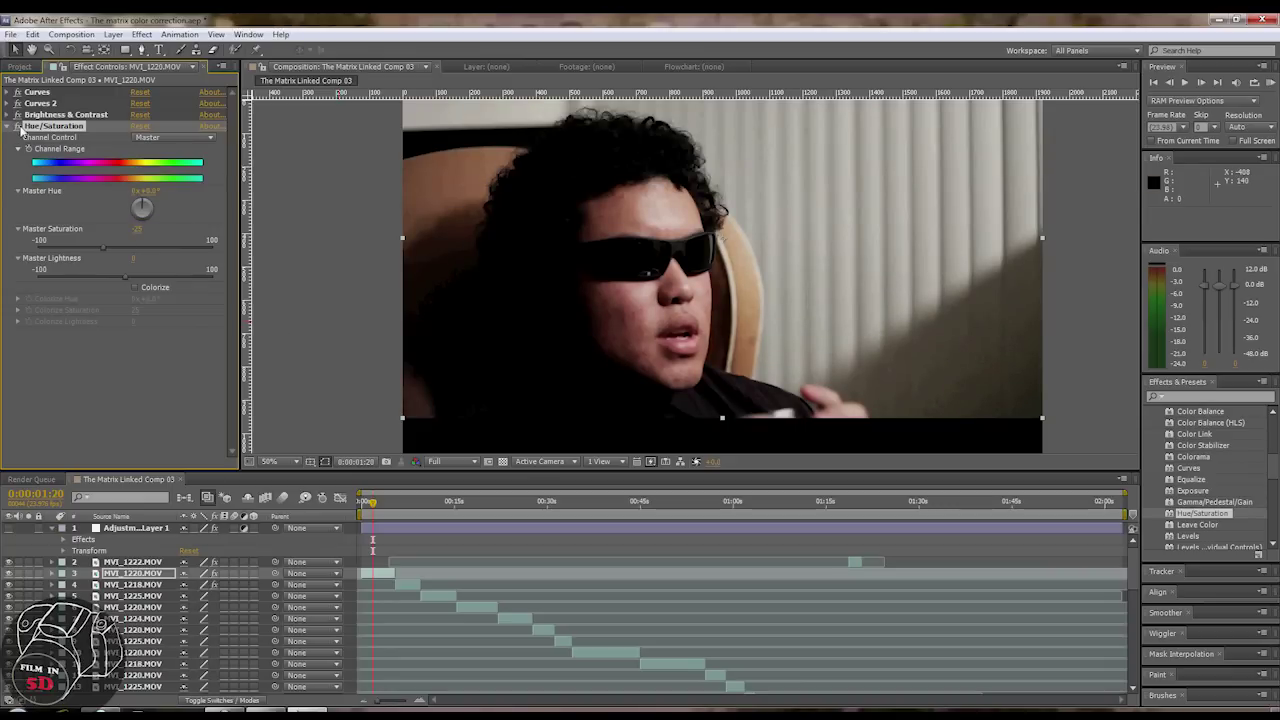
left_click(6, 127)
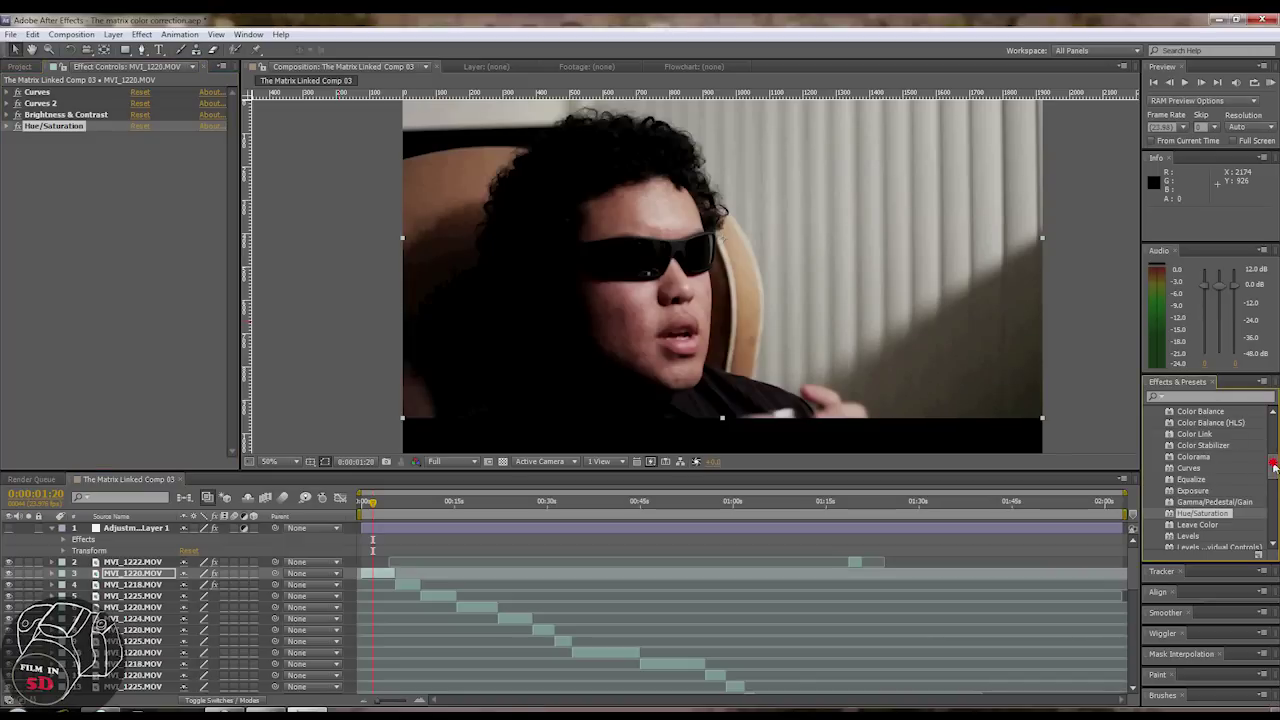
Step: Apply Levels (Individual Controls) after Hue/Saturation, lowering the RGB input white point toward the histogram's end and slightly brightening the midtones
scroll(1250, 480, "down", 2)
left_click(1220, 503)
left_click_drag(1220, 503, 115, 175)
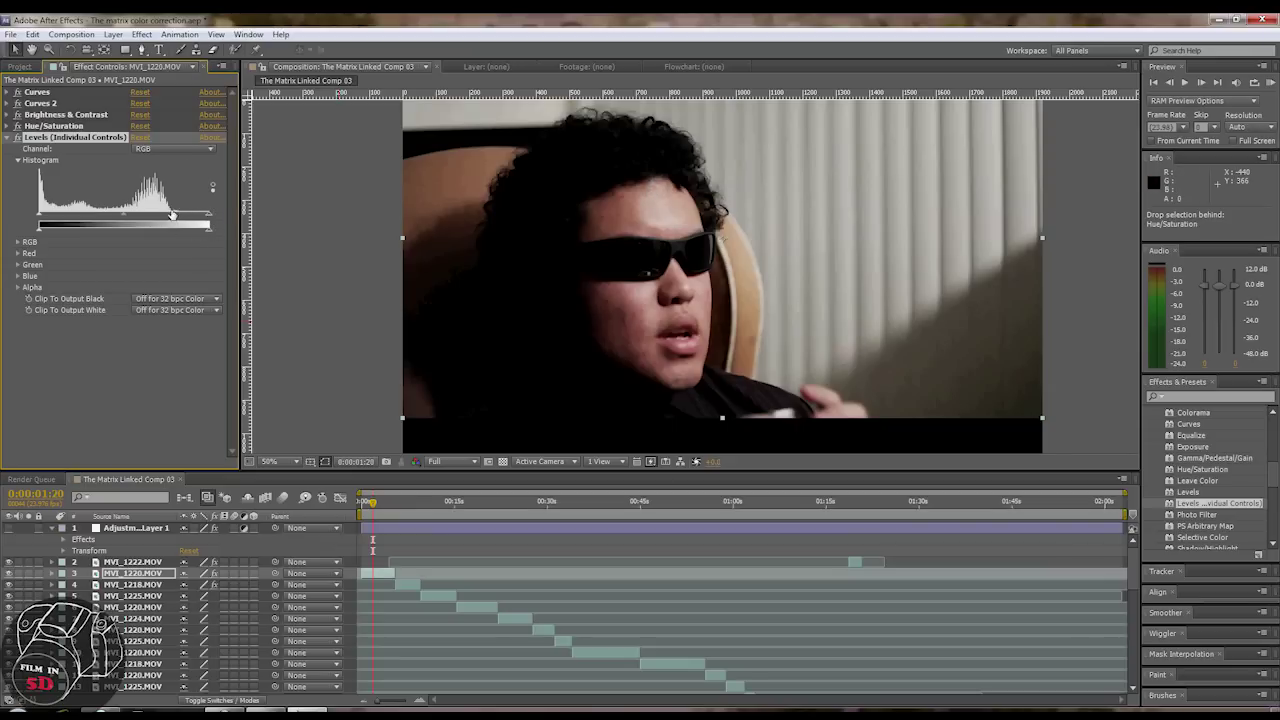
left_click_drag(209, 216, 193, 215)
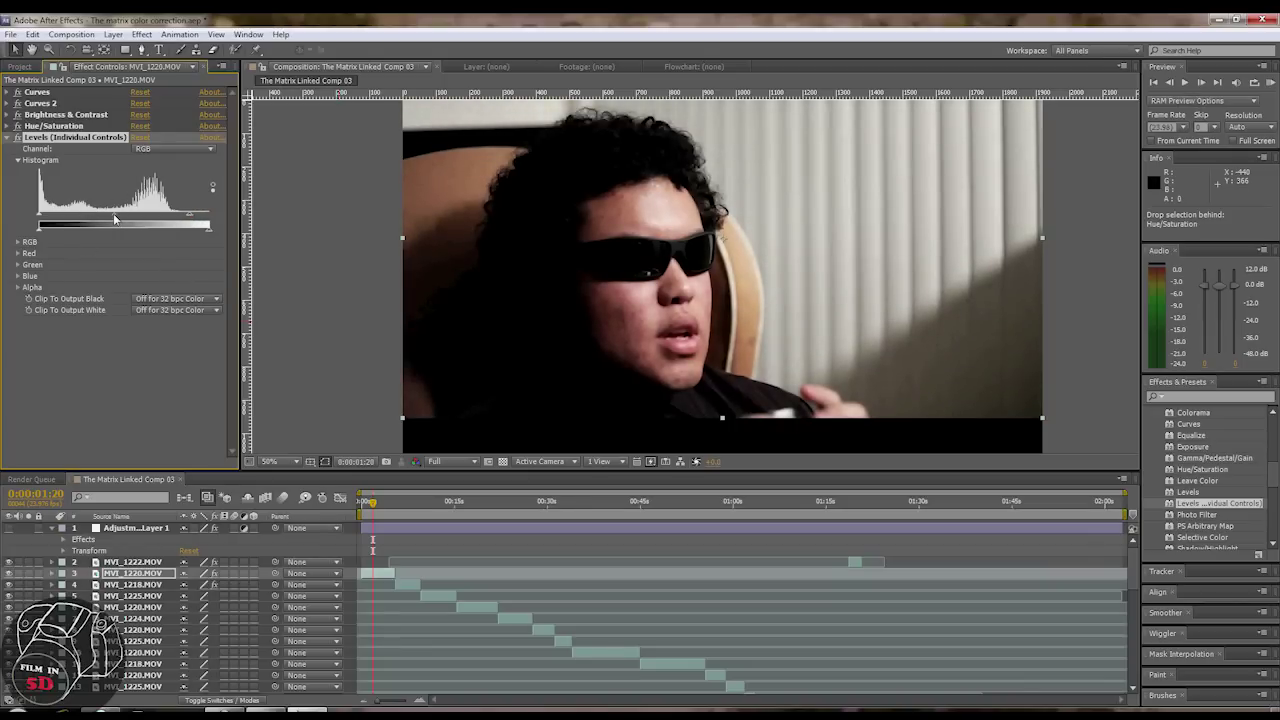
left_click_drag(113, 214, 107, 218)
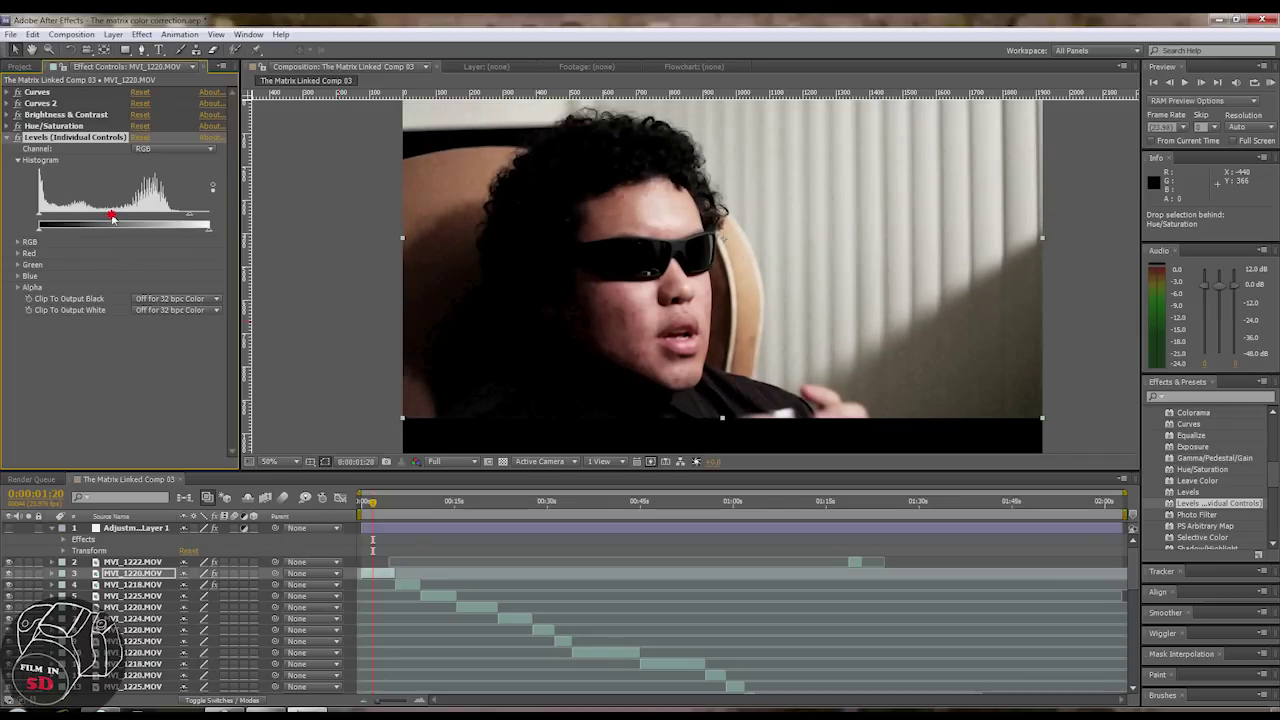
left_click(7, 138)
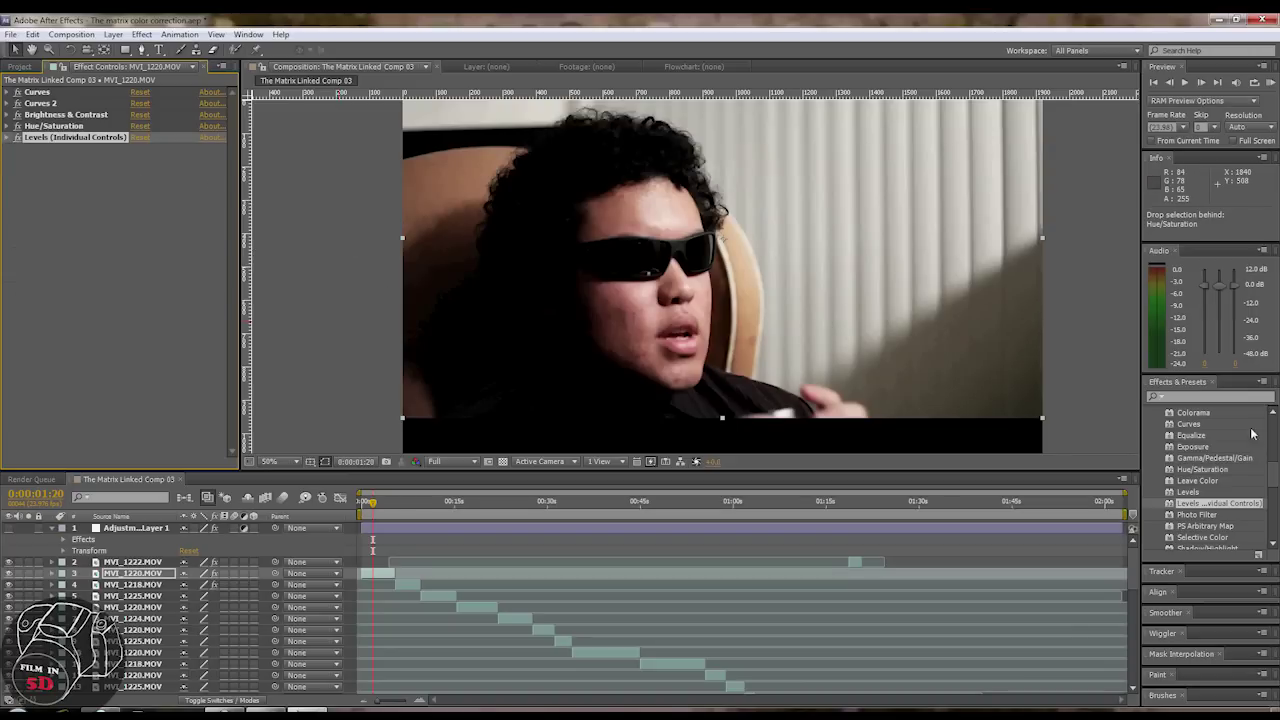
Step: Apply a Color Balance effect after Levels with Midtone Red Balance at about -10 and Midtone Blue Balance at 18
scroll(1245, 445, "up", 2)
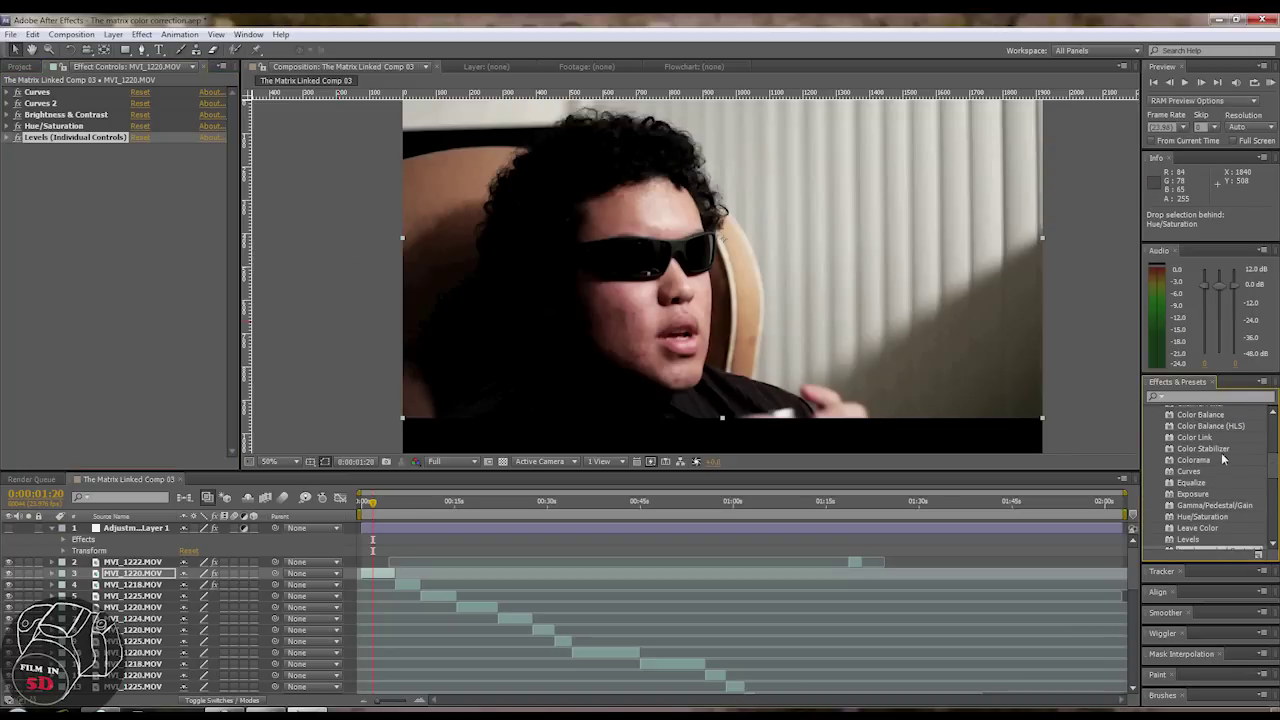
left_click_drag(1200, 414, 102, 217)
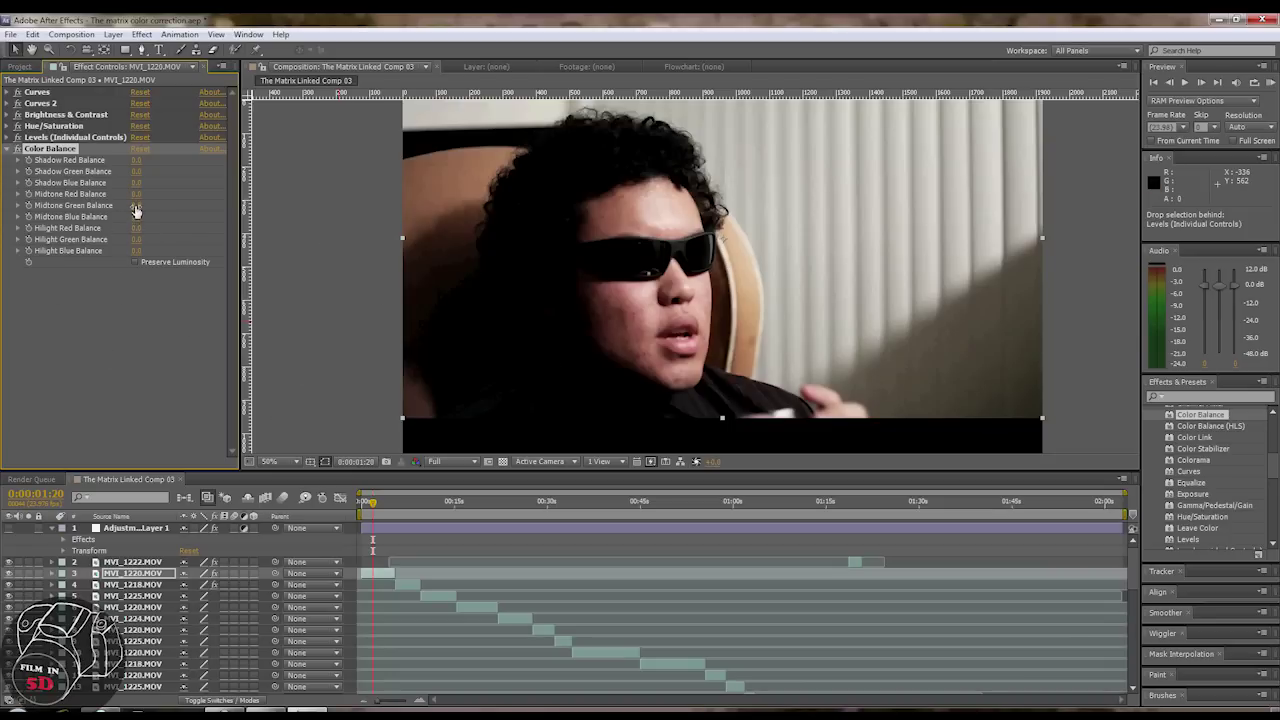
left_click(18, 194)
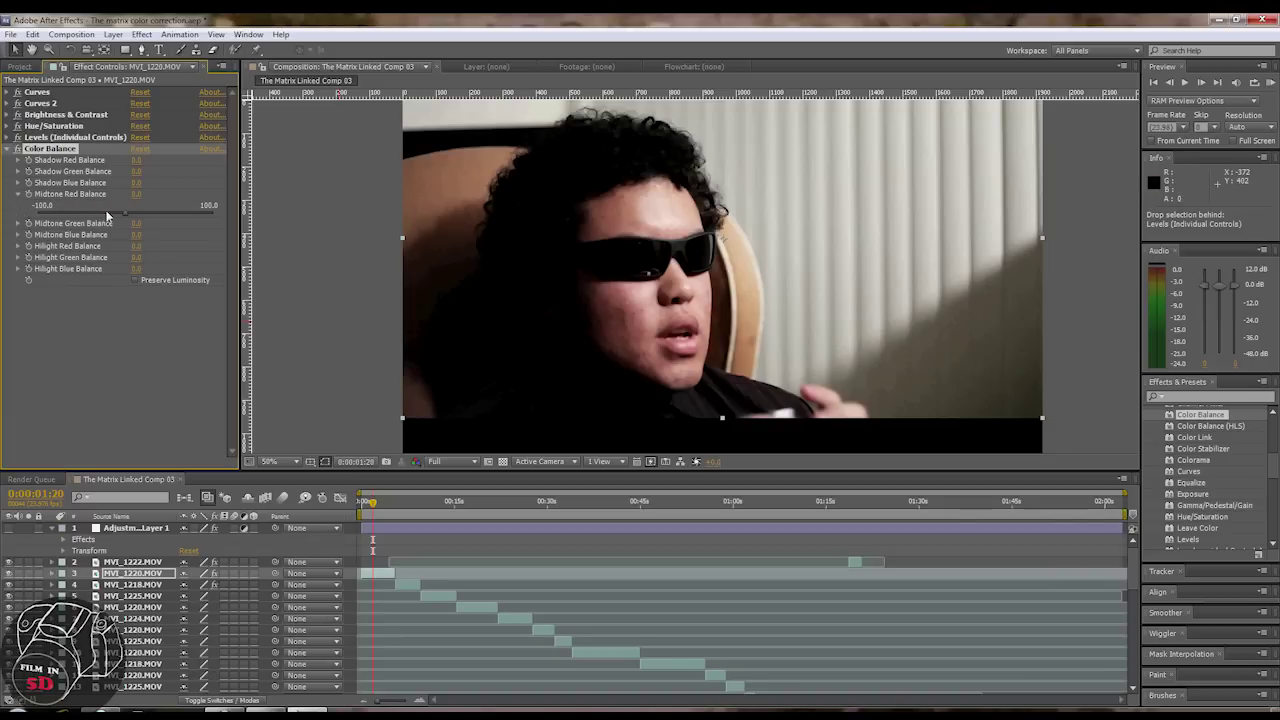
left_click_drag(126, 212, 116, 212)
left_click(18, 234)
mouse_move(129, 260)
left_mouse_down()
mouse_move(190, 259)
mouse_move(144, 260)
left_mouse_up()
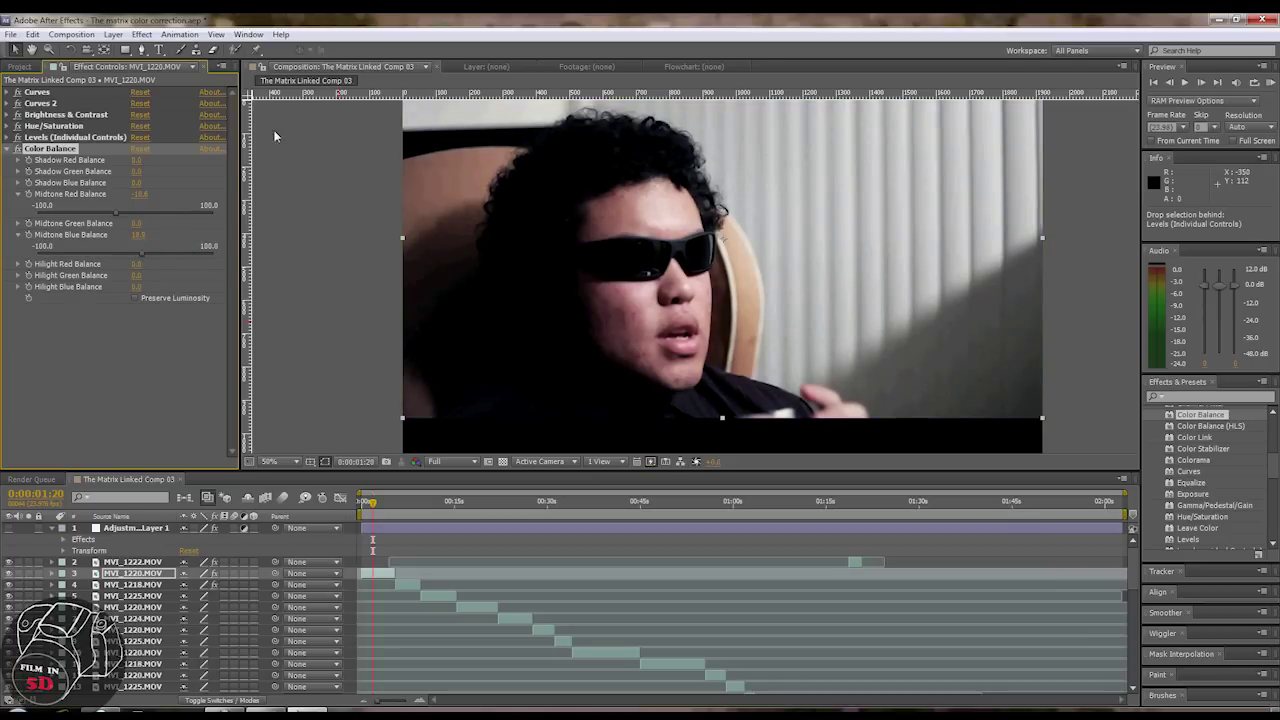
left_click(137, 234)
type("18")
key("Return")
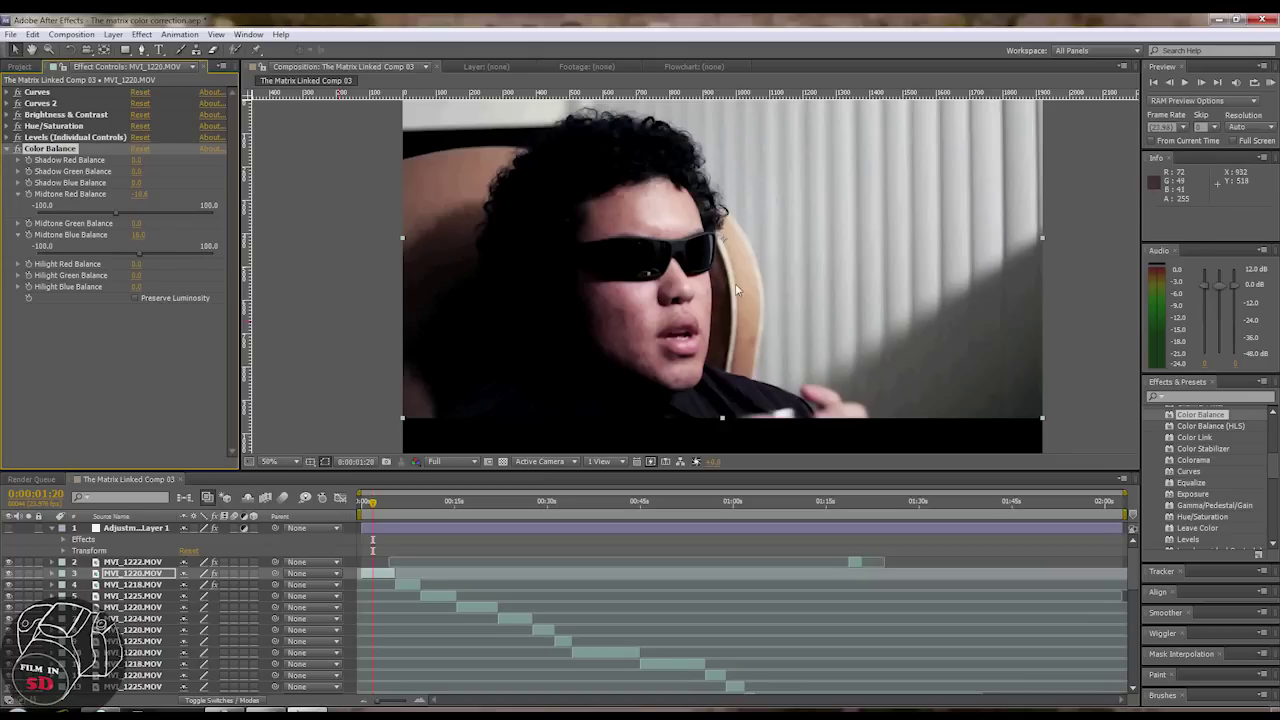
left_click(8, 149)
Step: Compare the clip with all six color correction effects disabled and enabled again
left_click(17, 103)
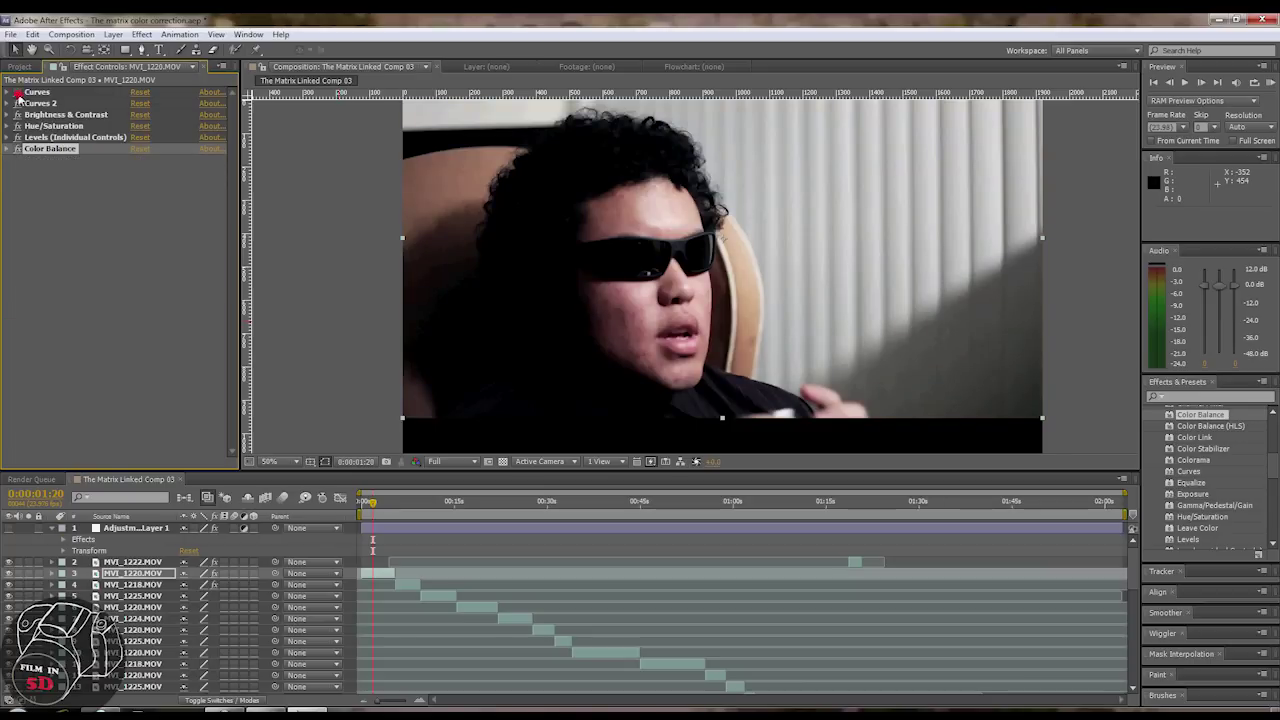
left_click(17, 114)
left_click(17, 126)
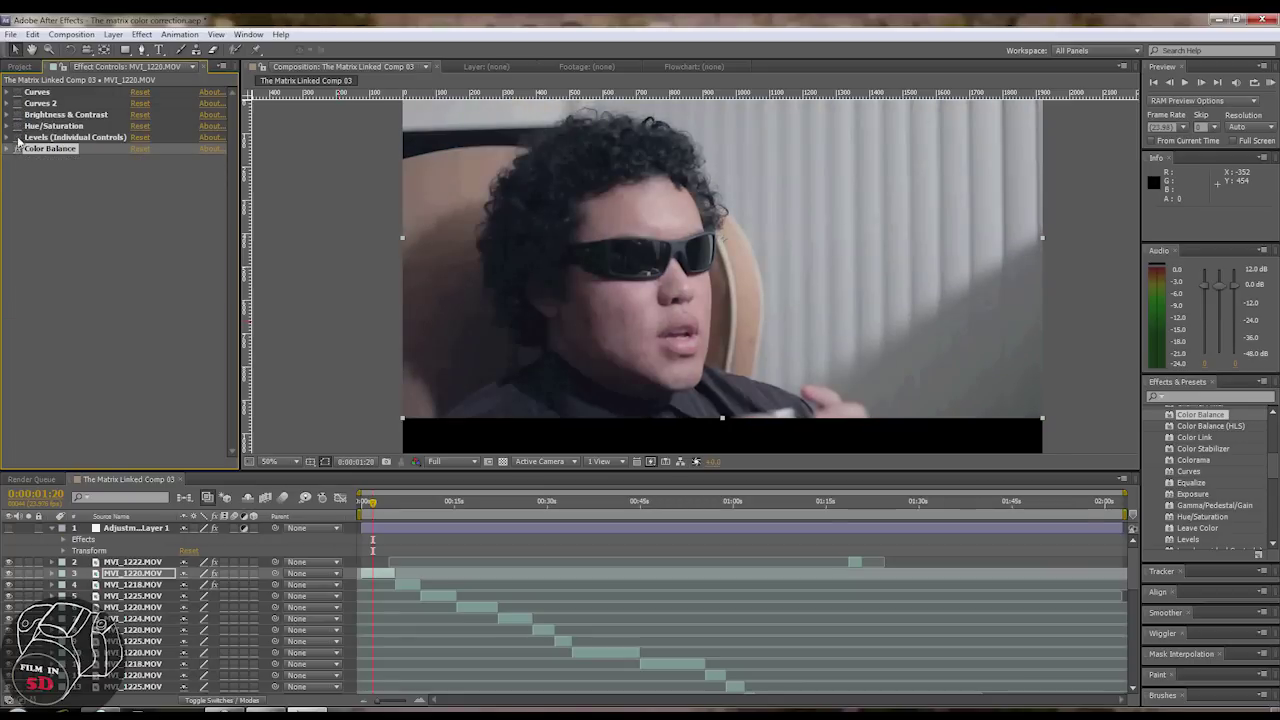
left_click(17, 137)
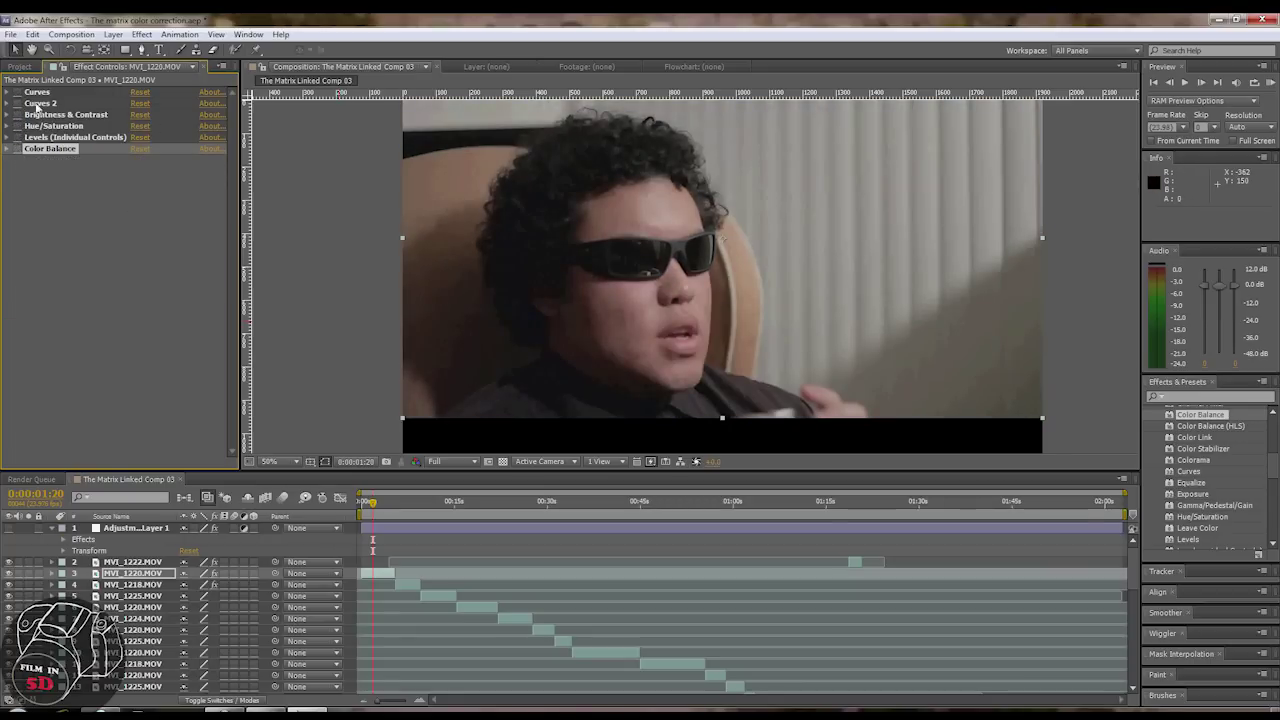
left_click(17, 91)
left_click(17, 103)
left_click(17, 114)
left_click(17, 126)
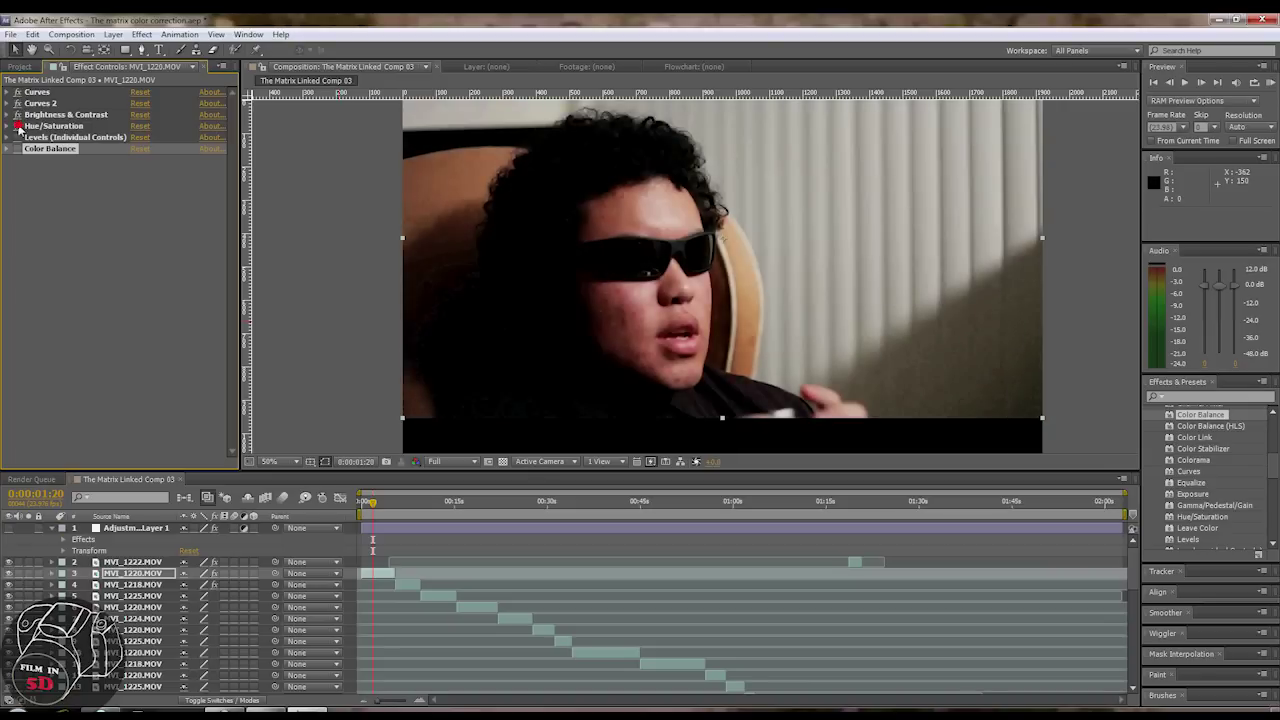
left_click(17, 137)
left_click(17, 148)
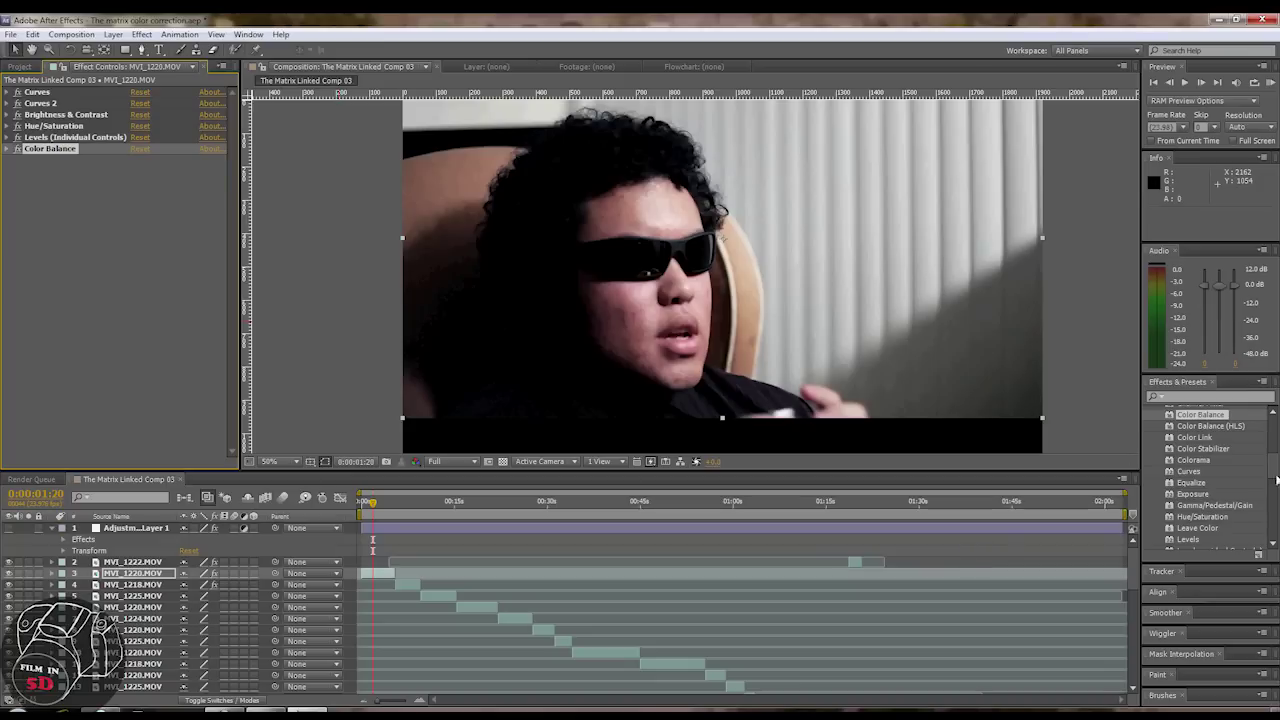
Step: Apply a Gamma/Pedestal/Gain effect after Color Balance and raise its Green Gamma to about 1.2
mouse_move(1270, 466)
left_mouse_down()
mouse_move(1271, 497)
mouse_move(1270, 476)
left_mouse_up()
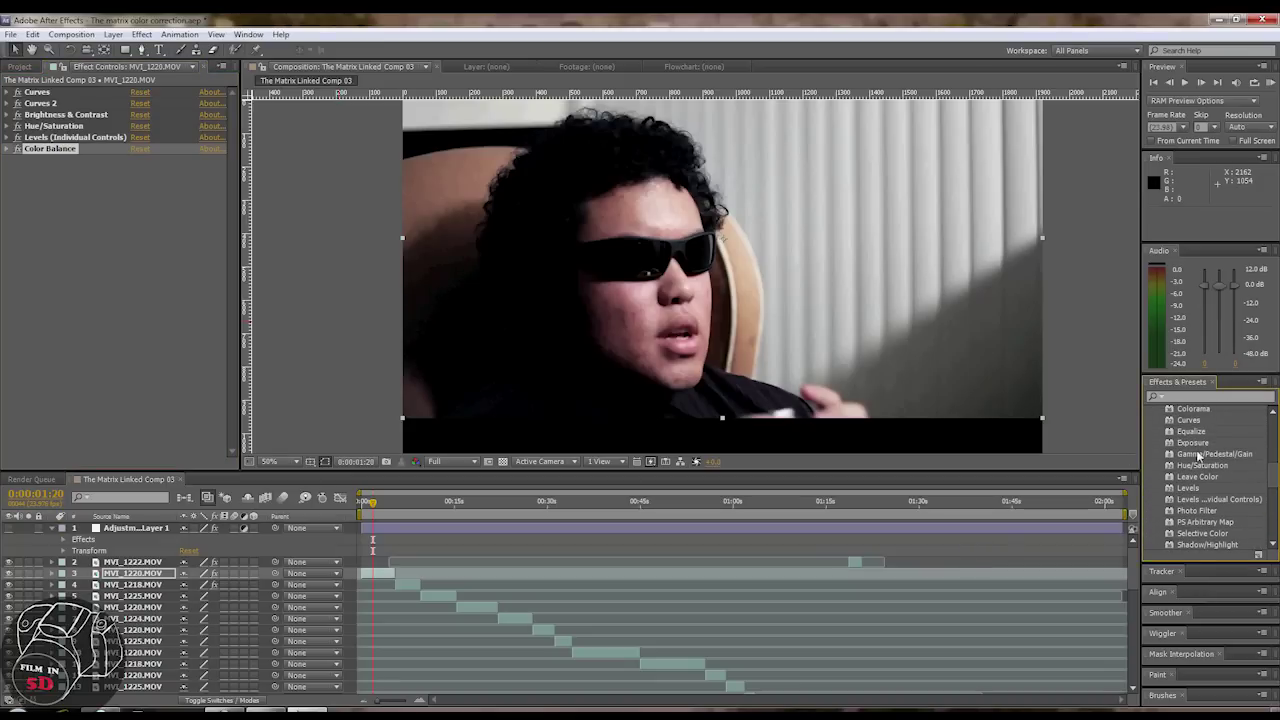
left_click_drag(1199, 456, 112, 245)
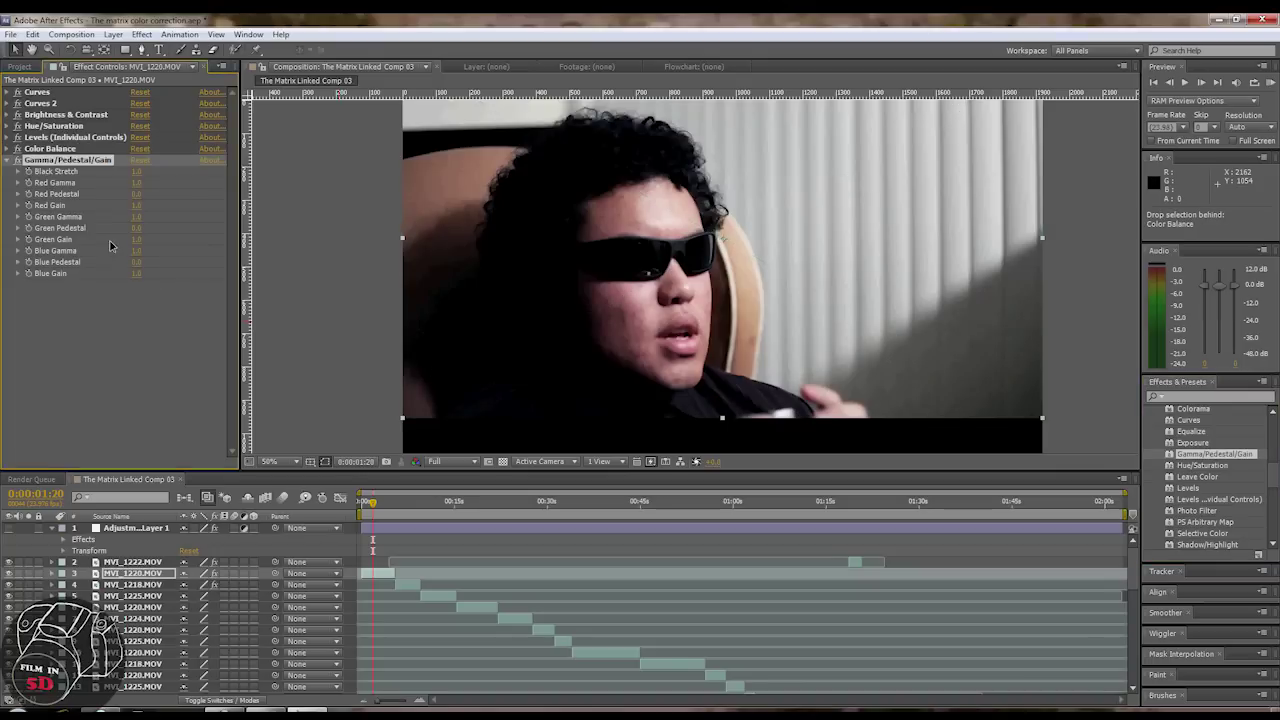
left_click(17, 217)
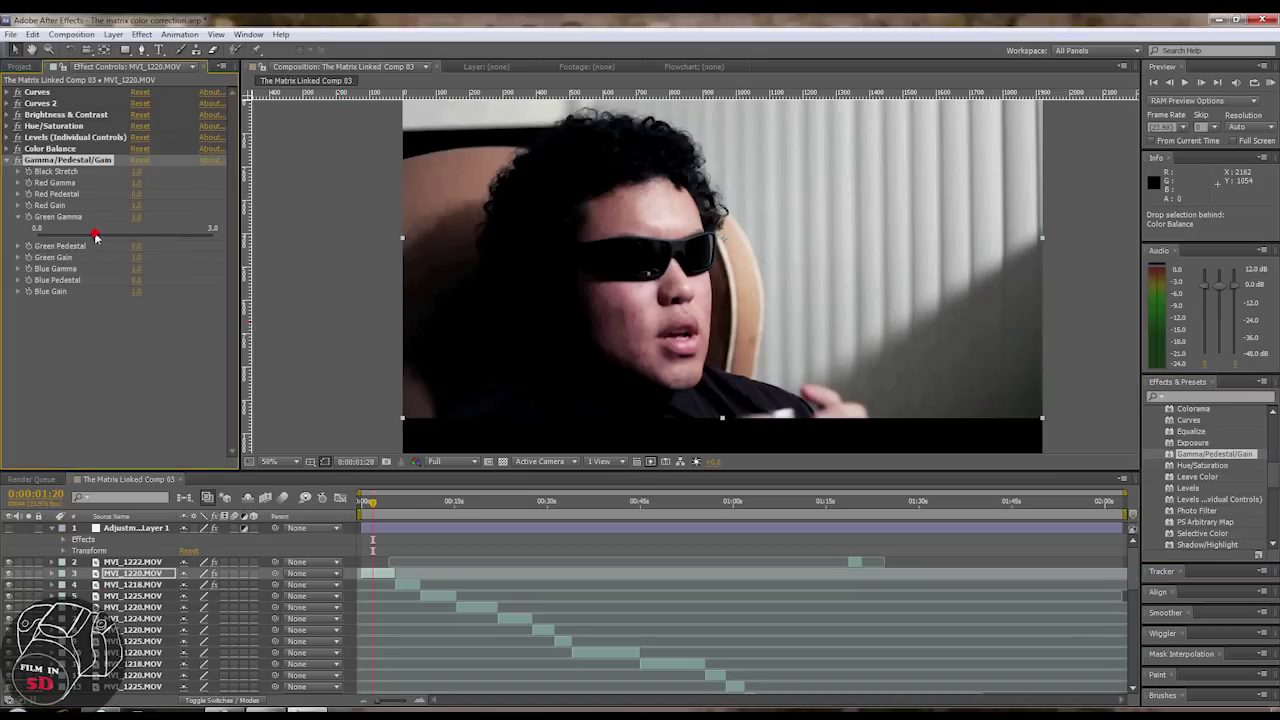
left_click_drag(96, 237, 108, 237)
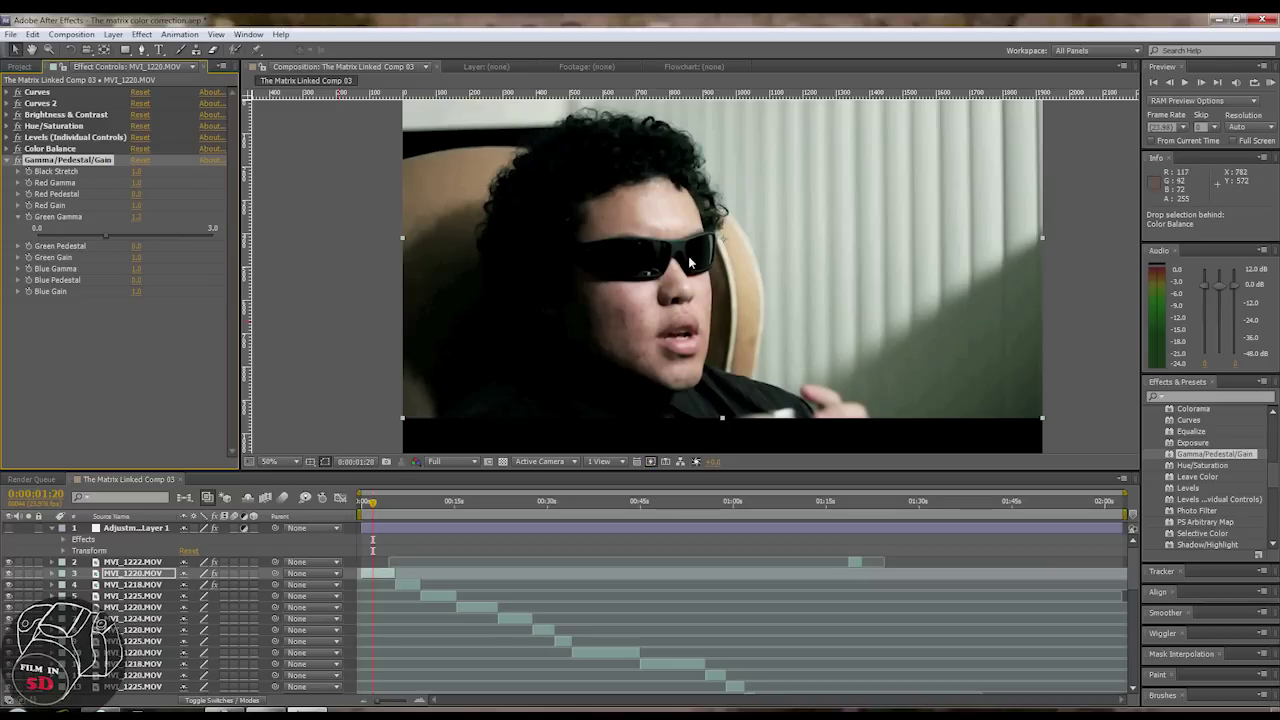
left_click(10, 162)
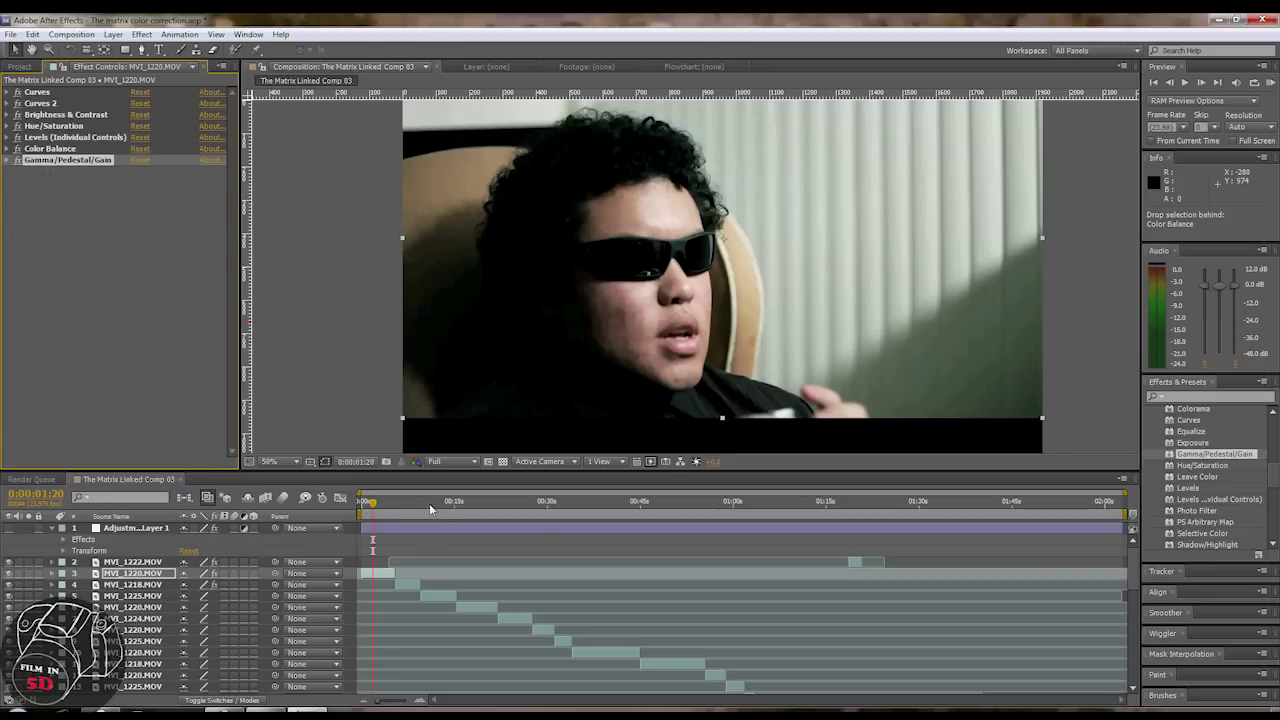